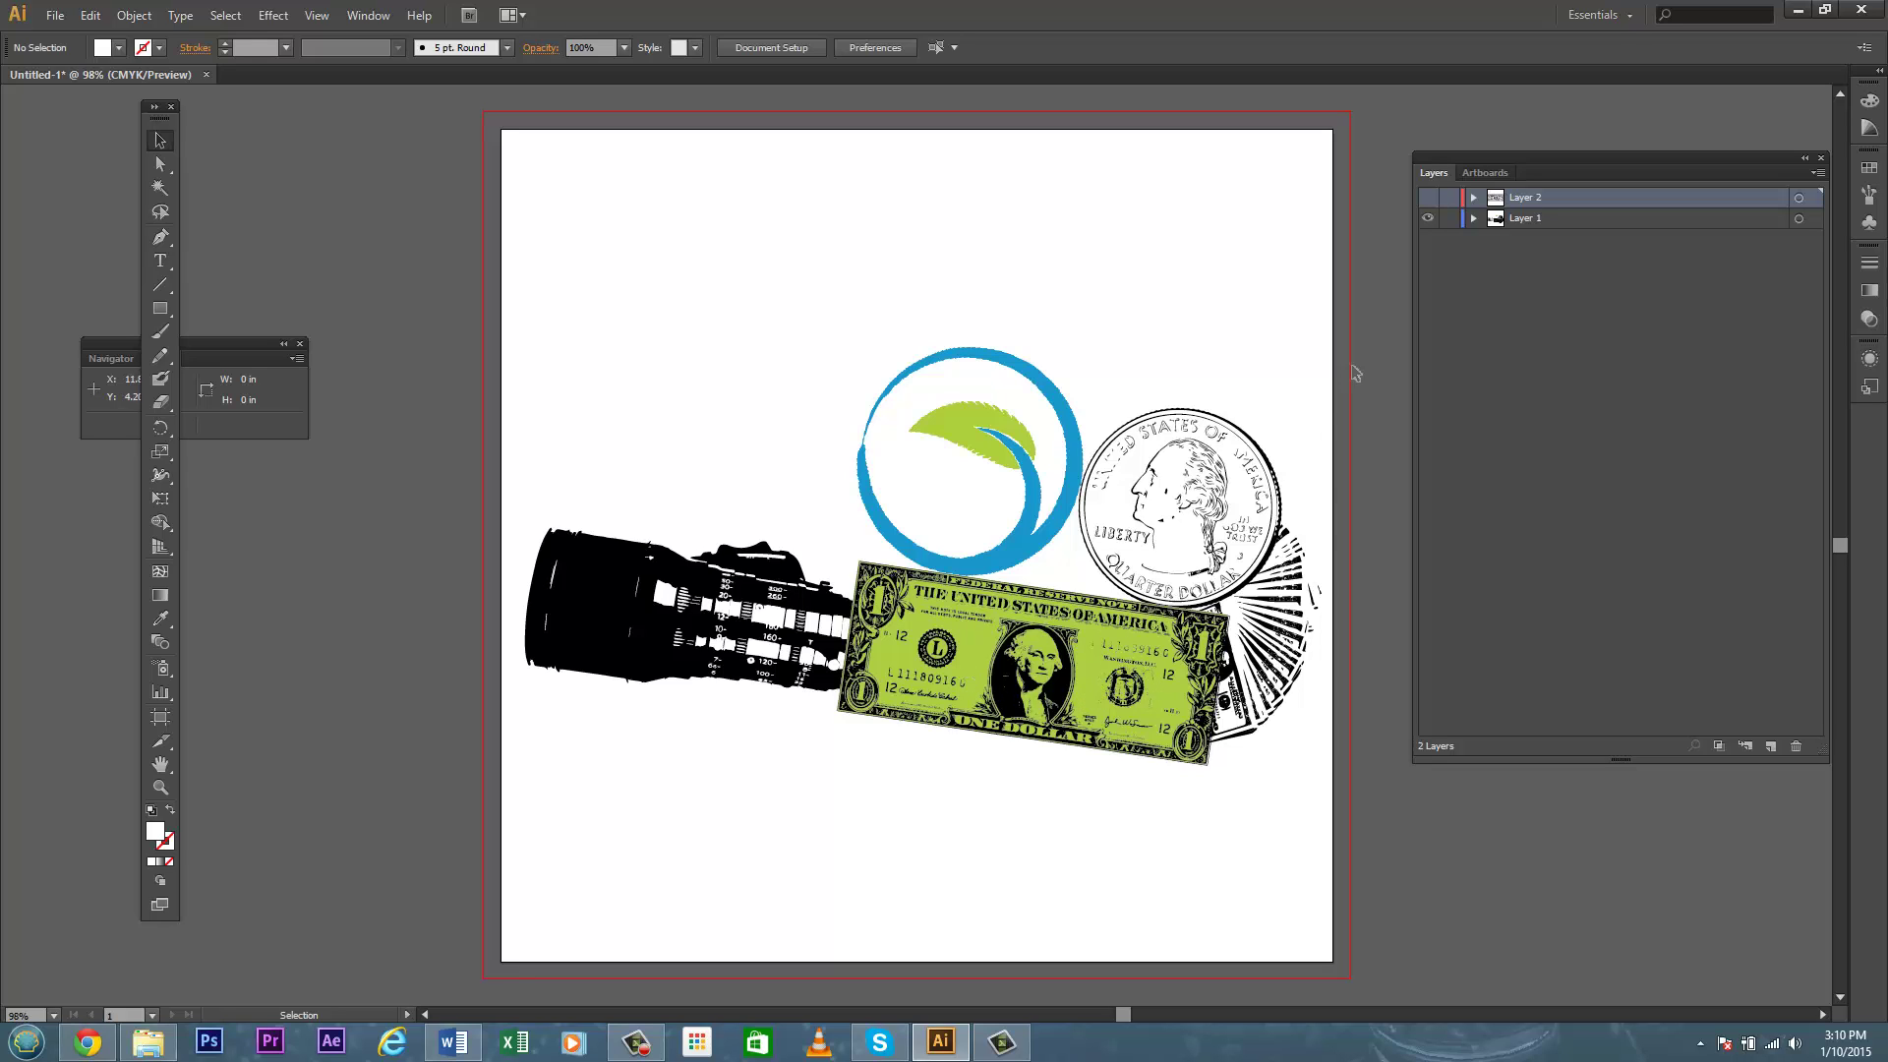
Expand Layer 1 and the Dollar group, then toggle the green fill Path off and back on
{"action": "left_click", "coordinate": [1471, 219]}
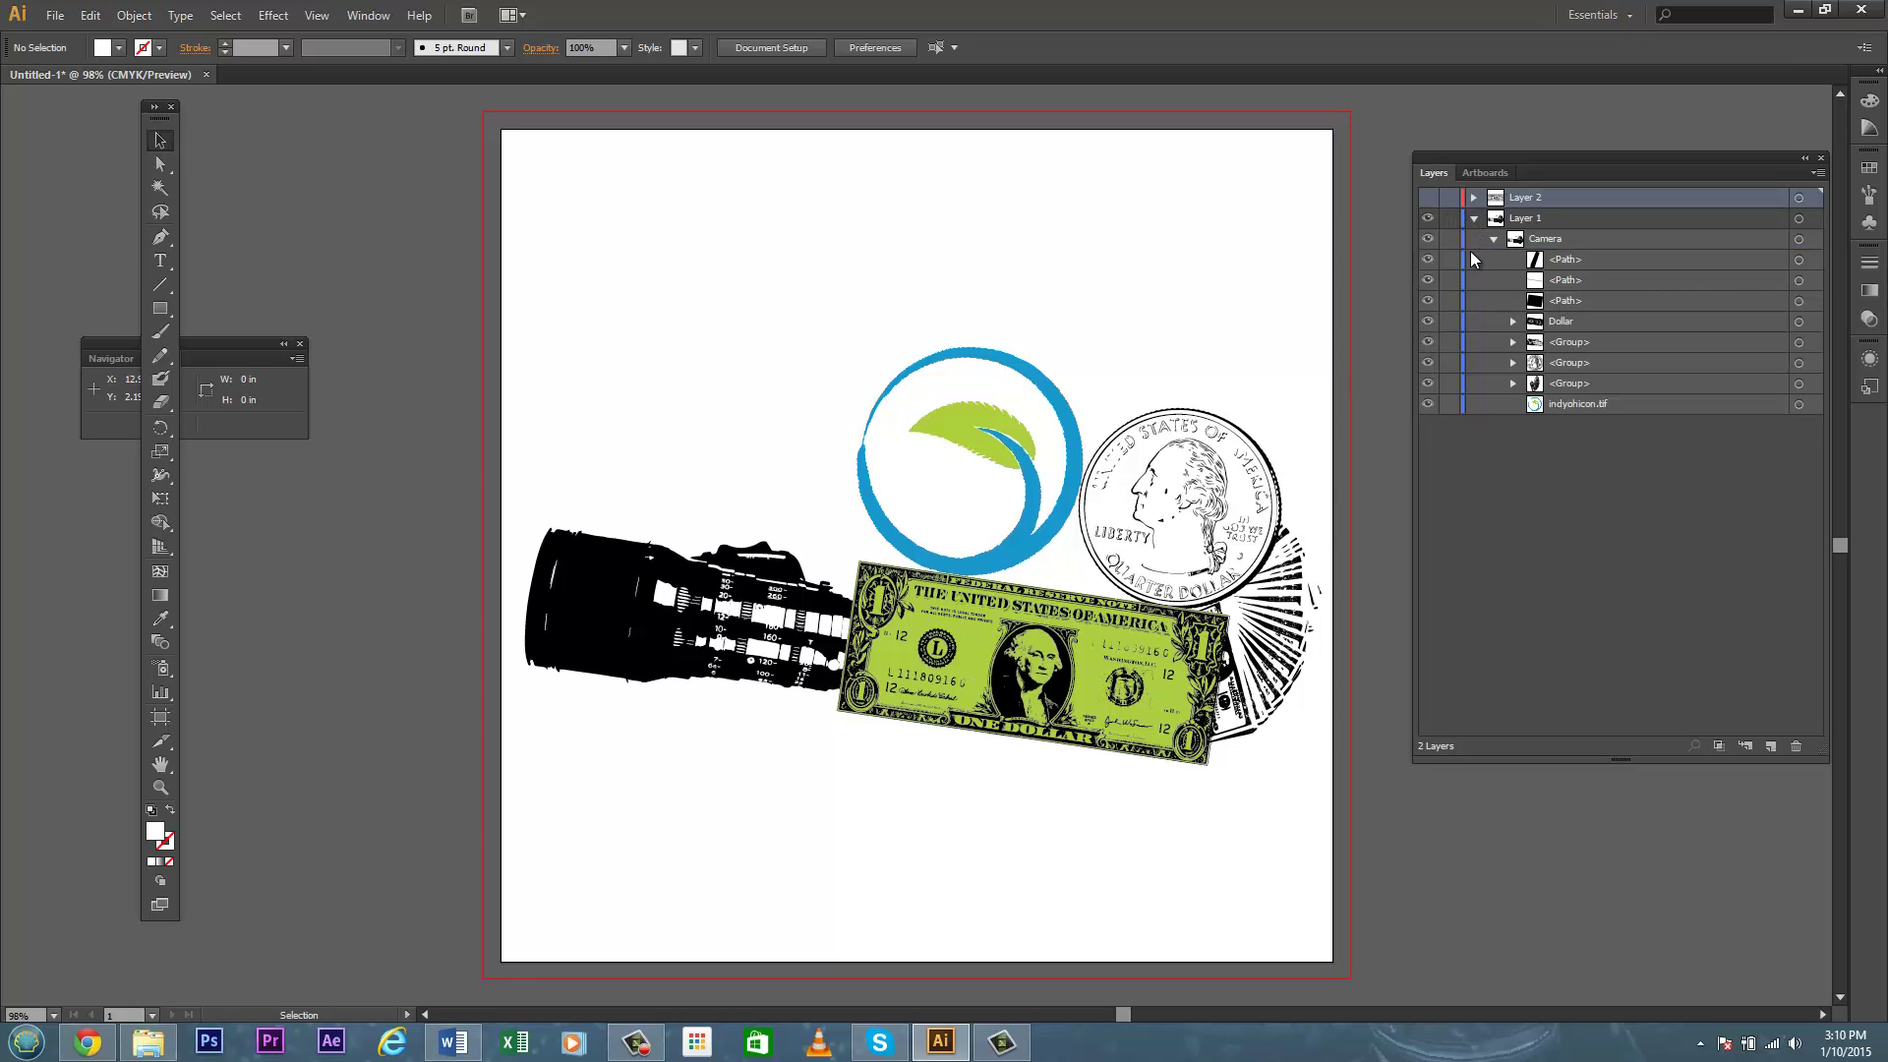
{"action": "left_click", "coordinate": [1513, 322]}
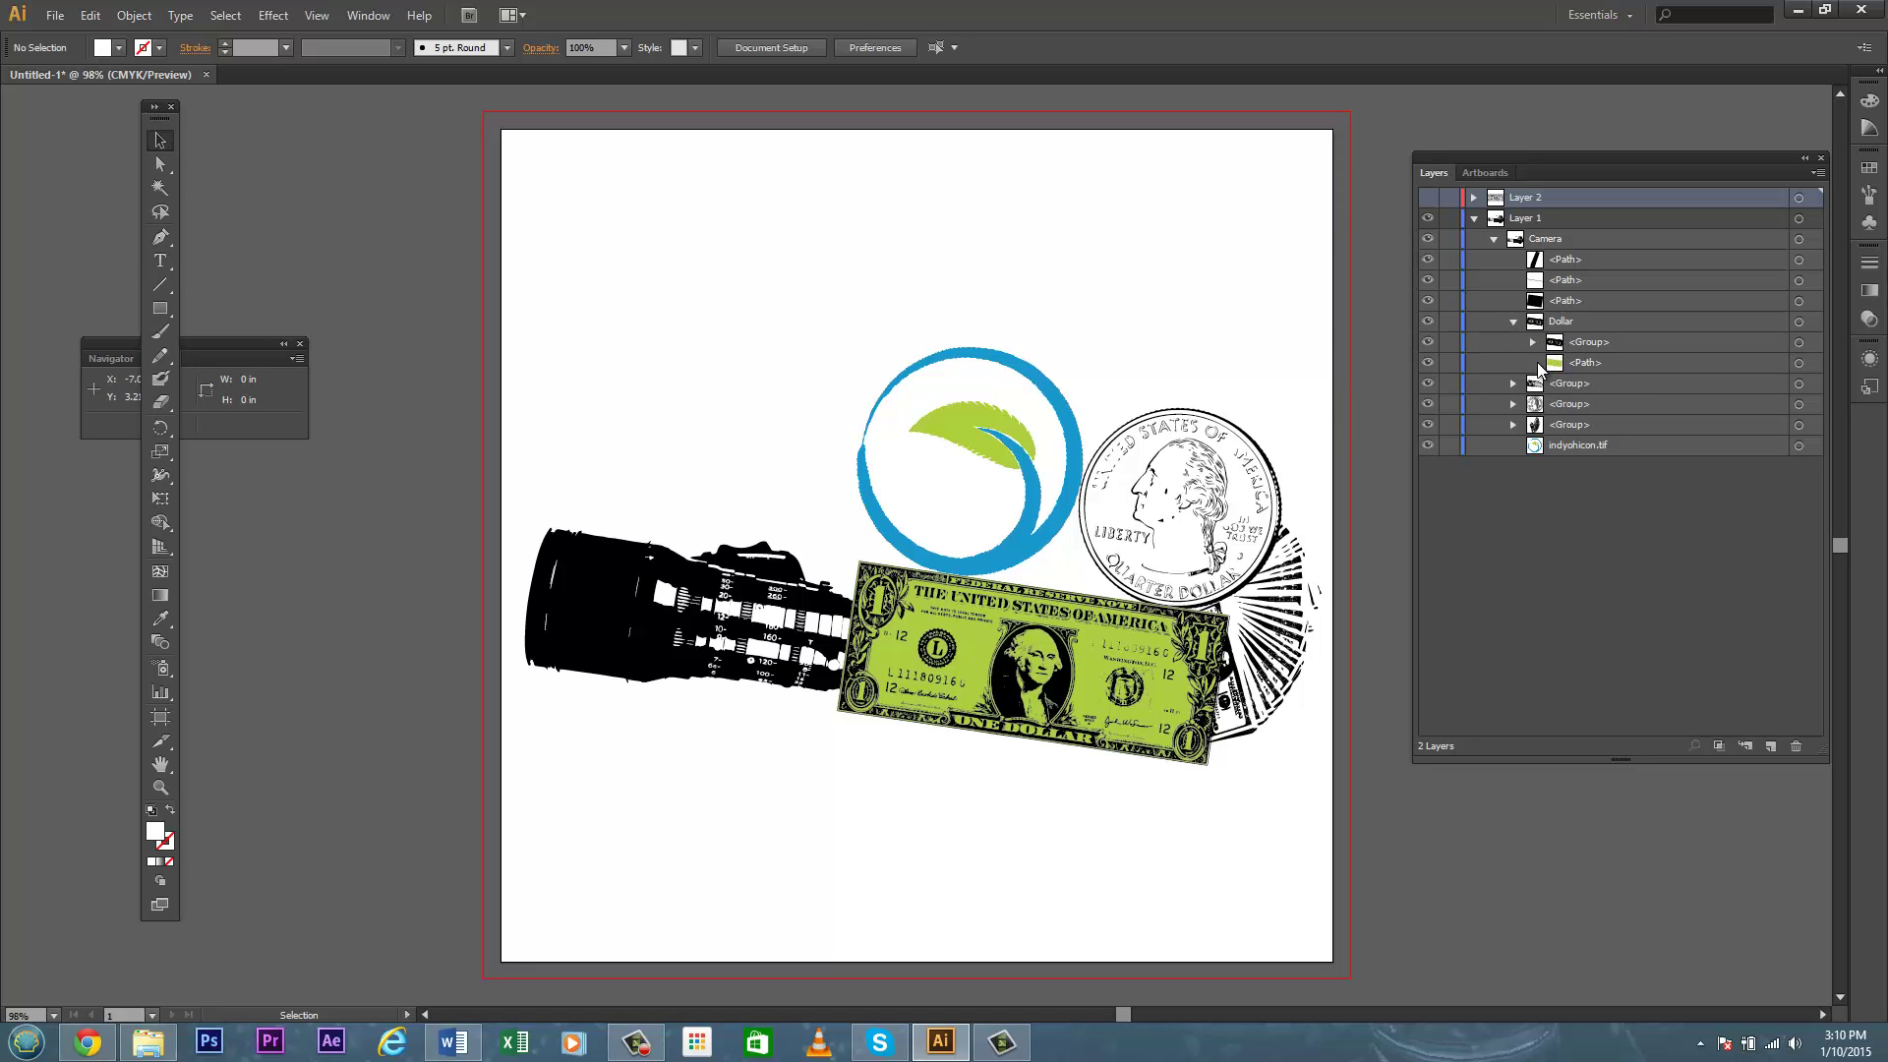
{"action": "left_click", "coordinate": [1427, 363]}
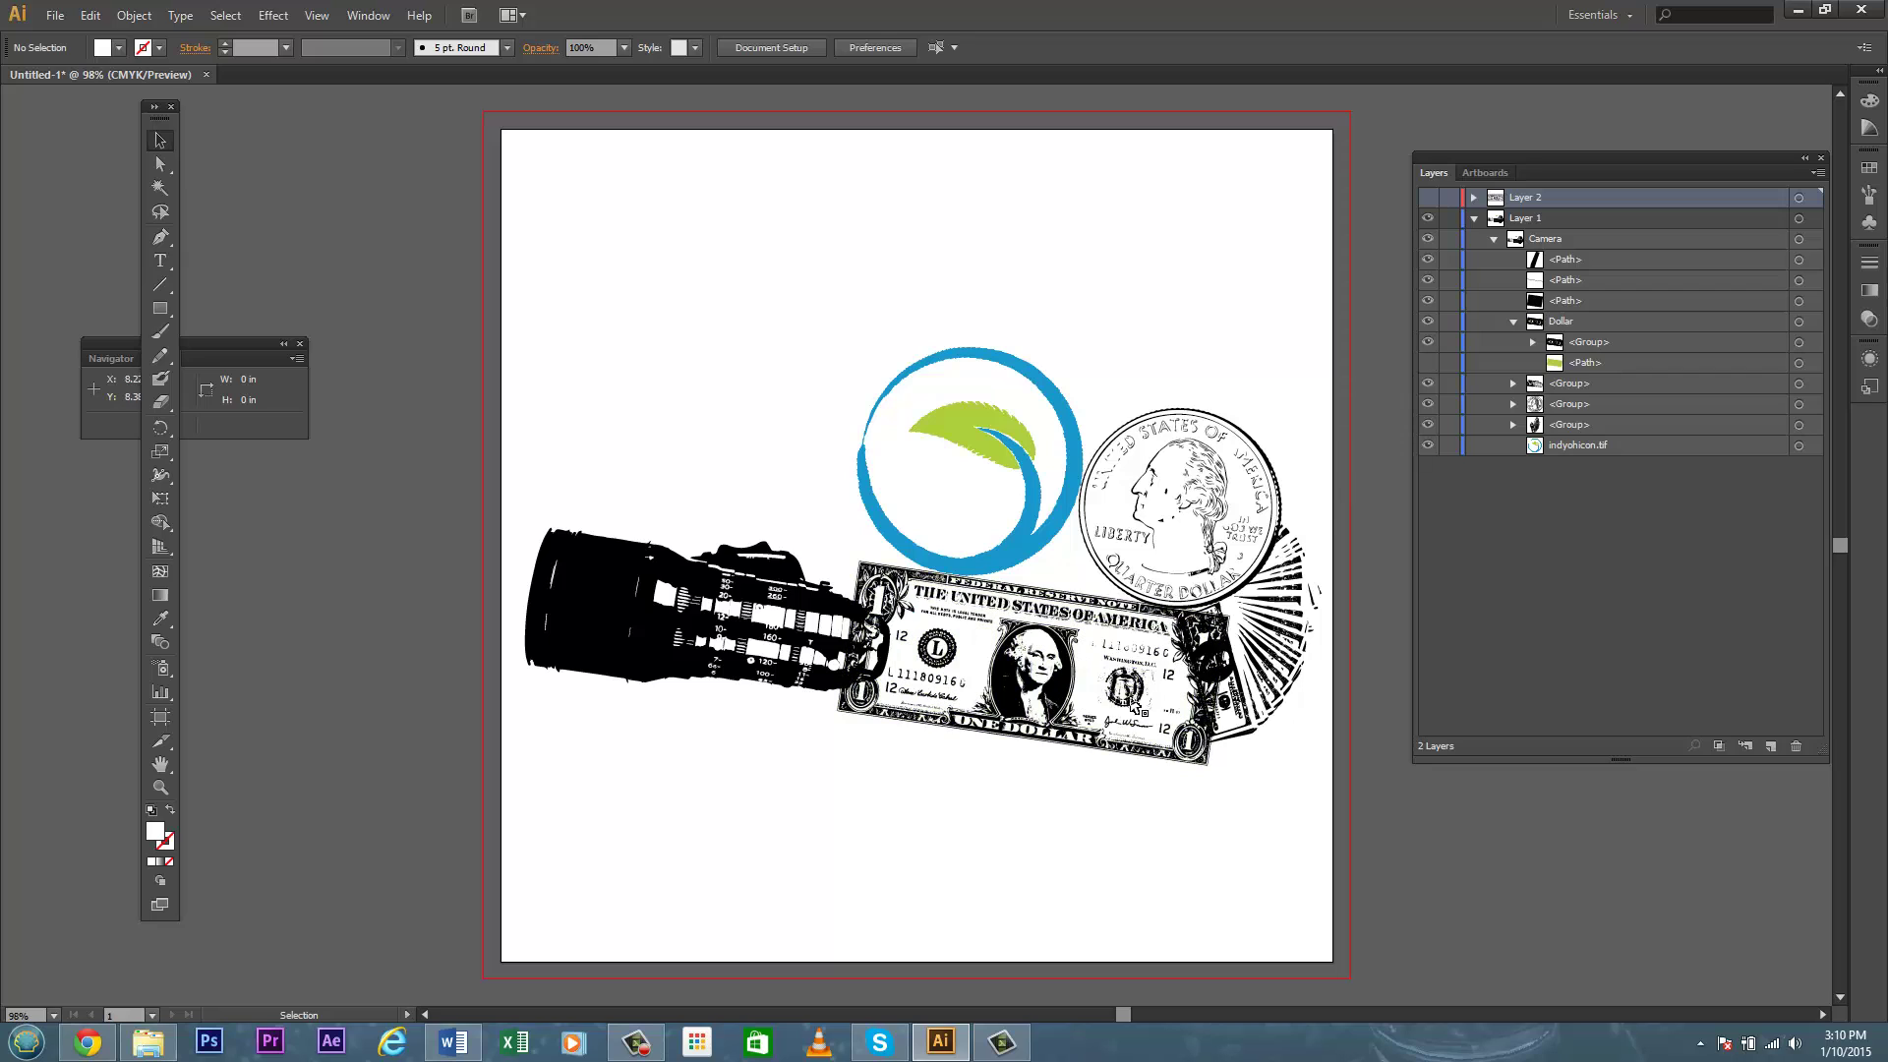
{"action": "left_click", "coordinate": [1427, 363]}
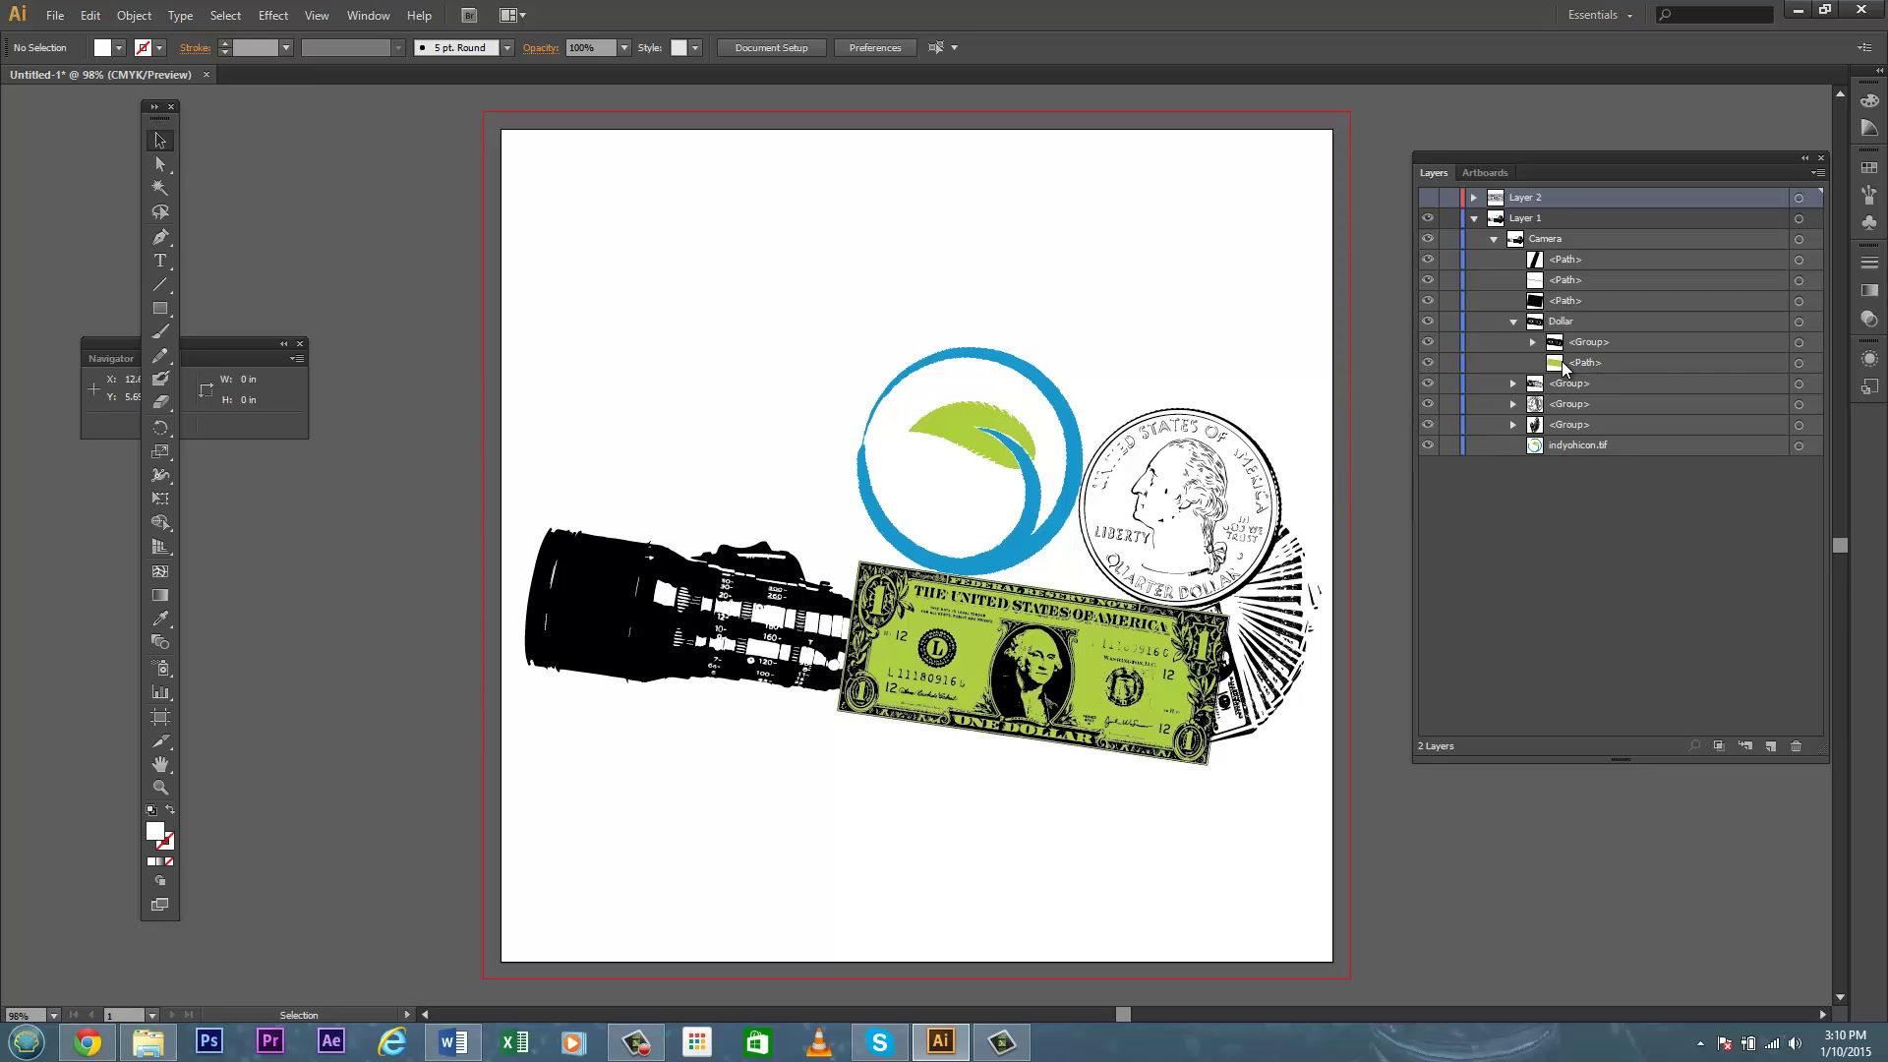
{"action": "left_click", "coordinate": [1427, 363]}
Collapse and hide Layer 1, show Layer 2, and expand Layer 2 and its group
{"action": "left_click", "coordinate": [1472, 219]}
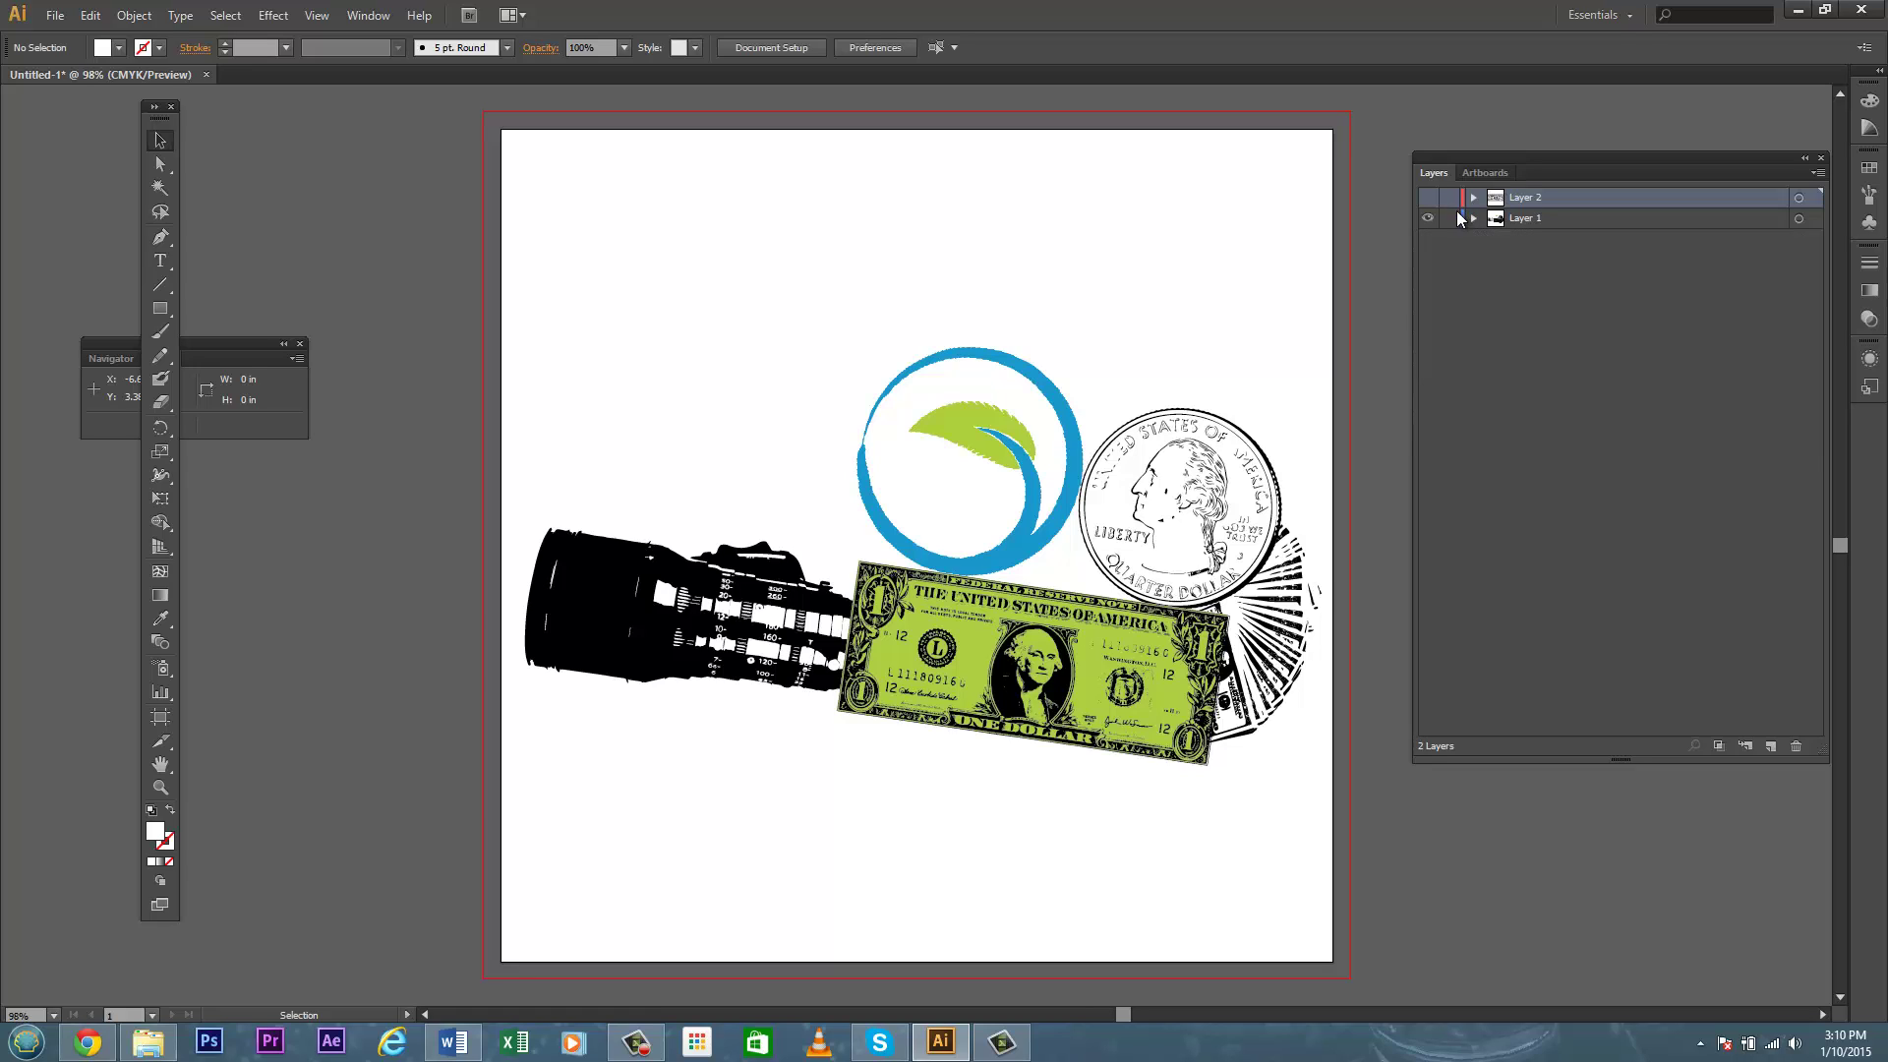
{"action": "left_click", "coordinate": [1428, 219]}
{"action": "left_click", "coordinate": [1428, 198]}
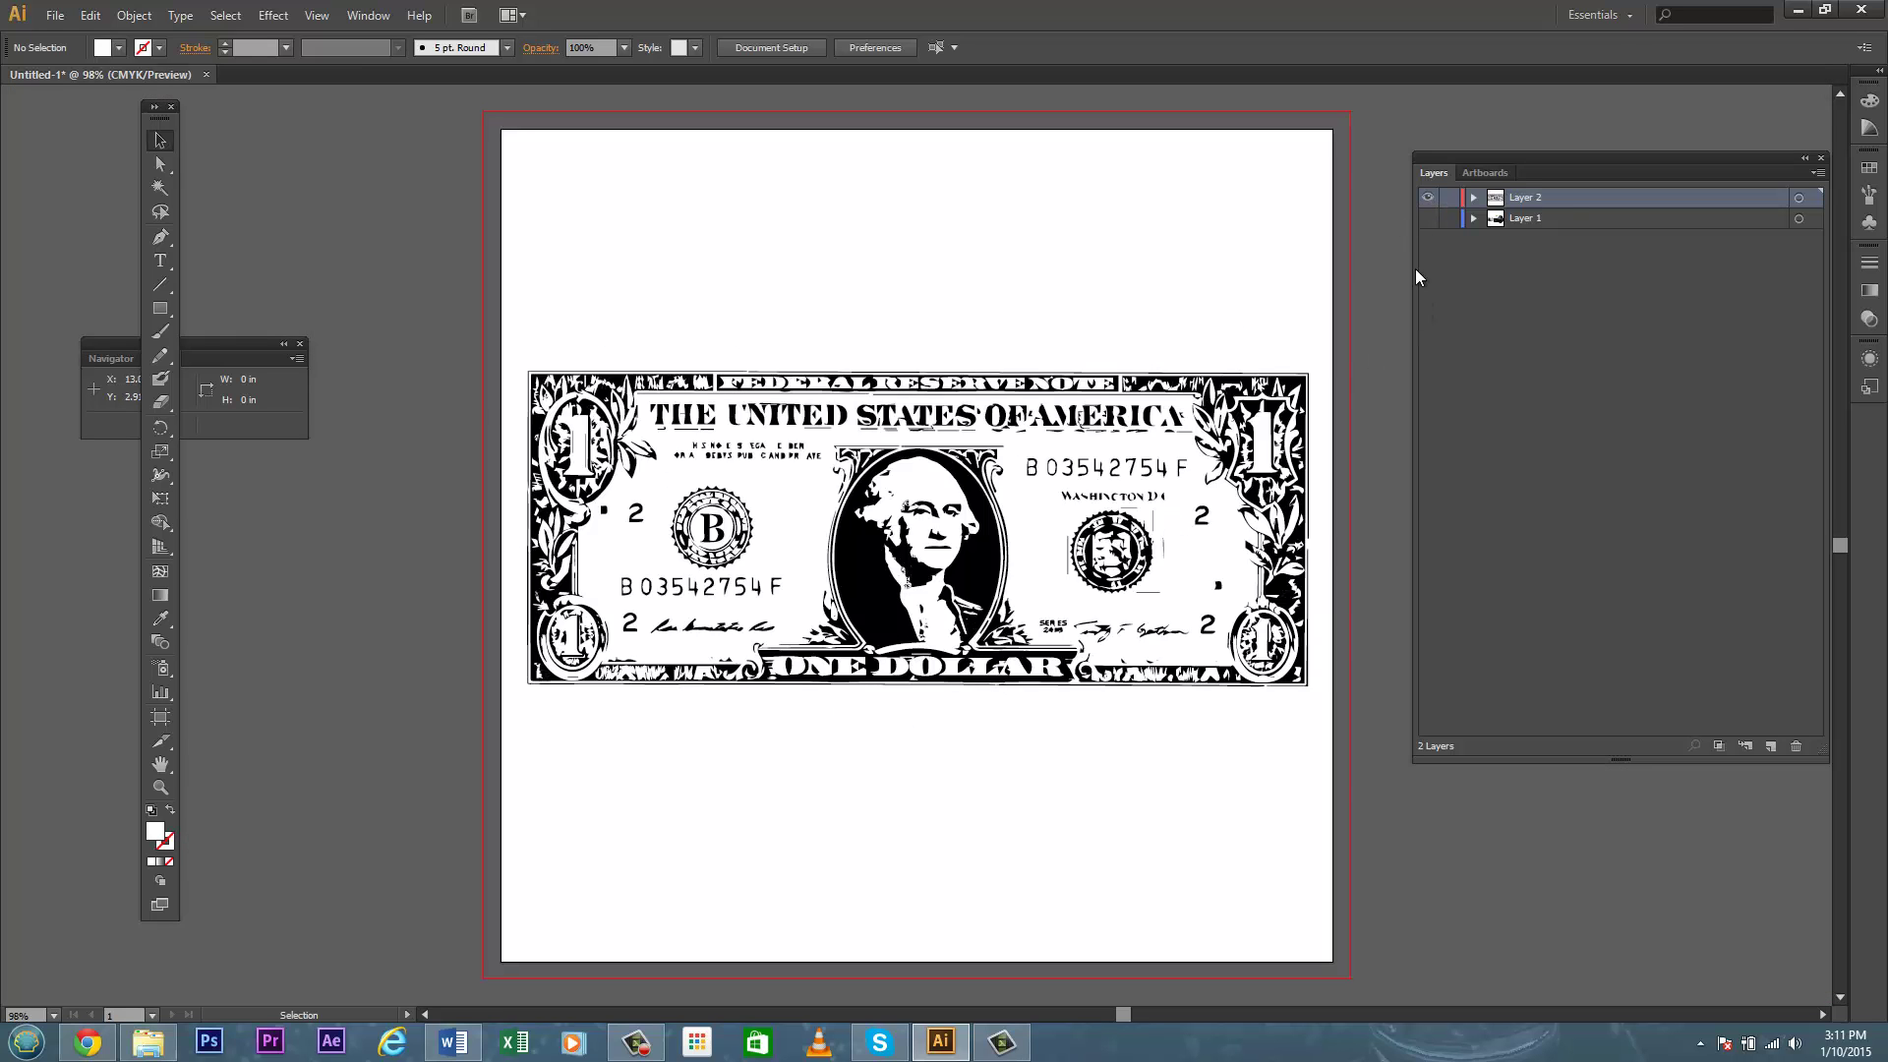
{"action": "left_click", "coordinate": [1474, 201]}
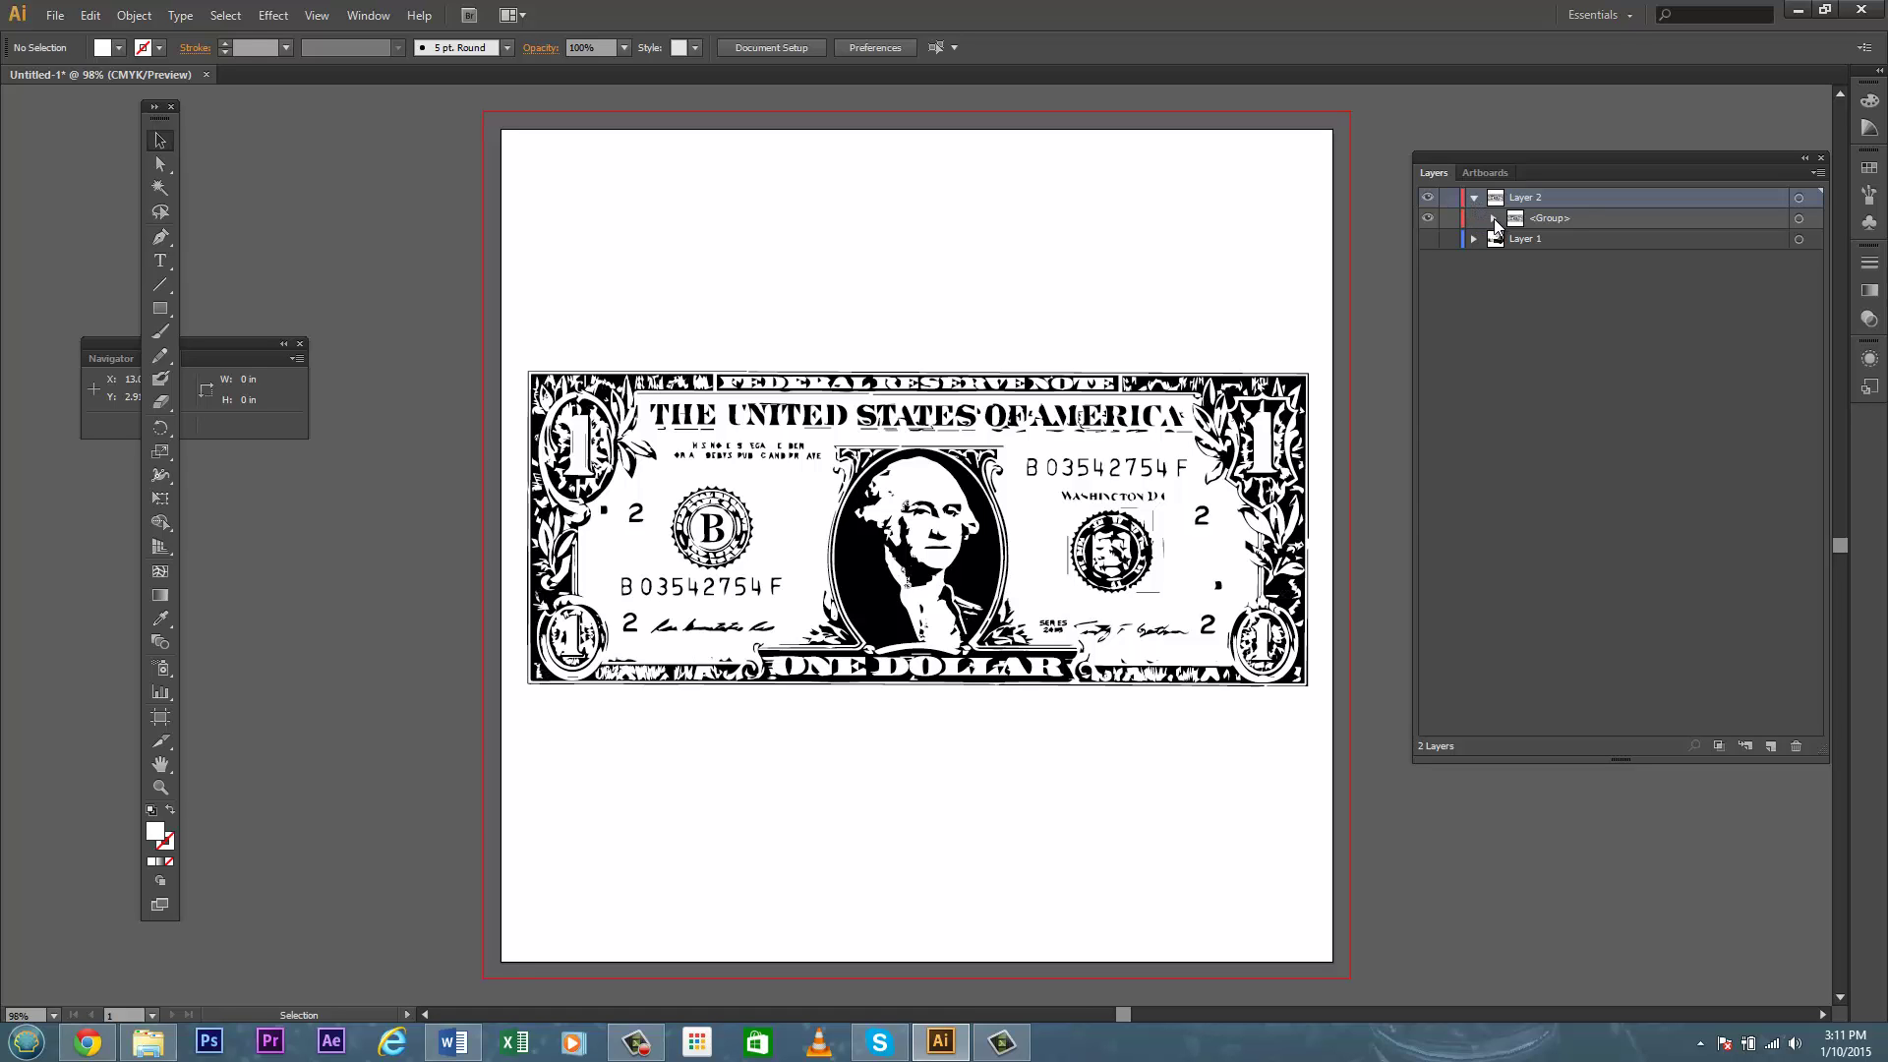
{"action": "left_click", "coordinate": [1493, 219]}
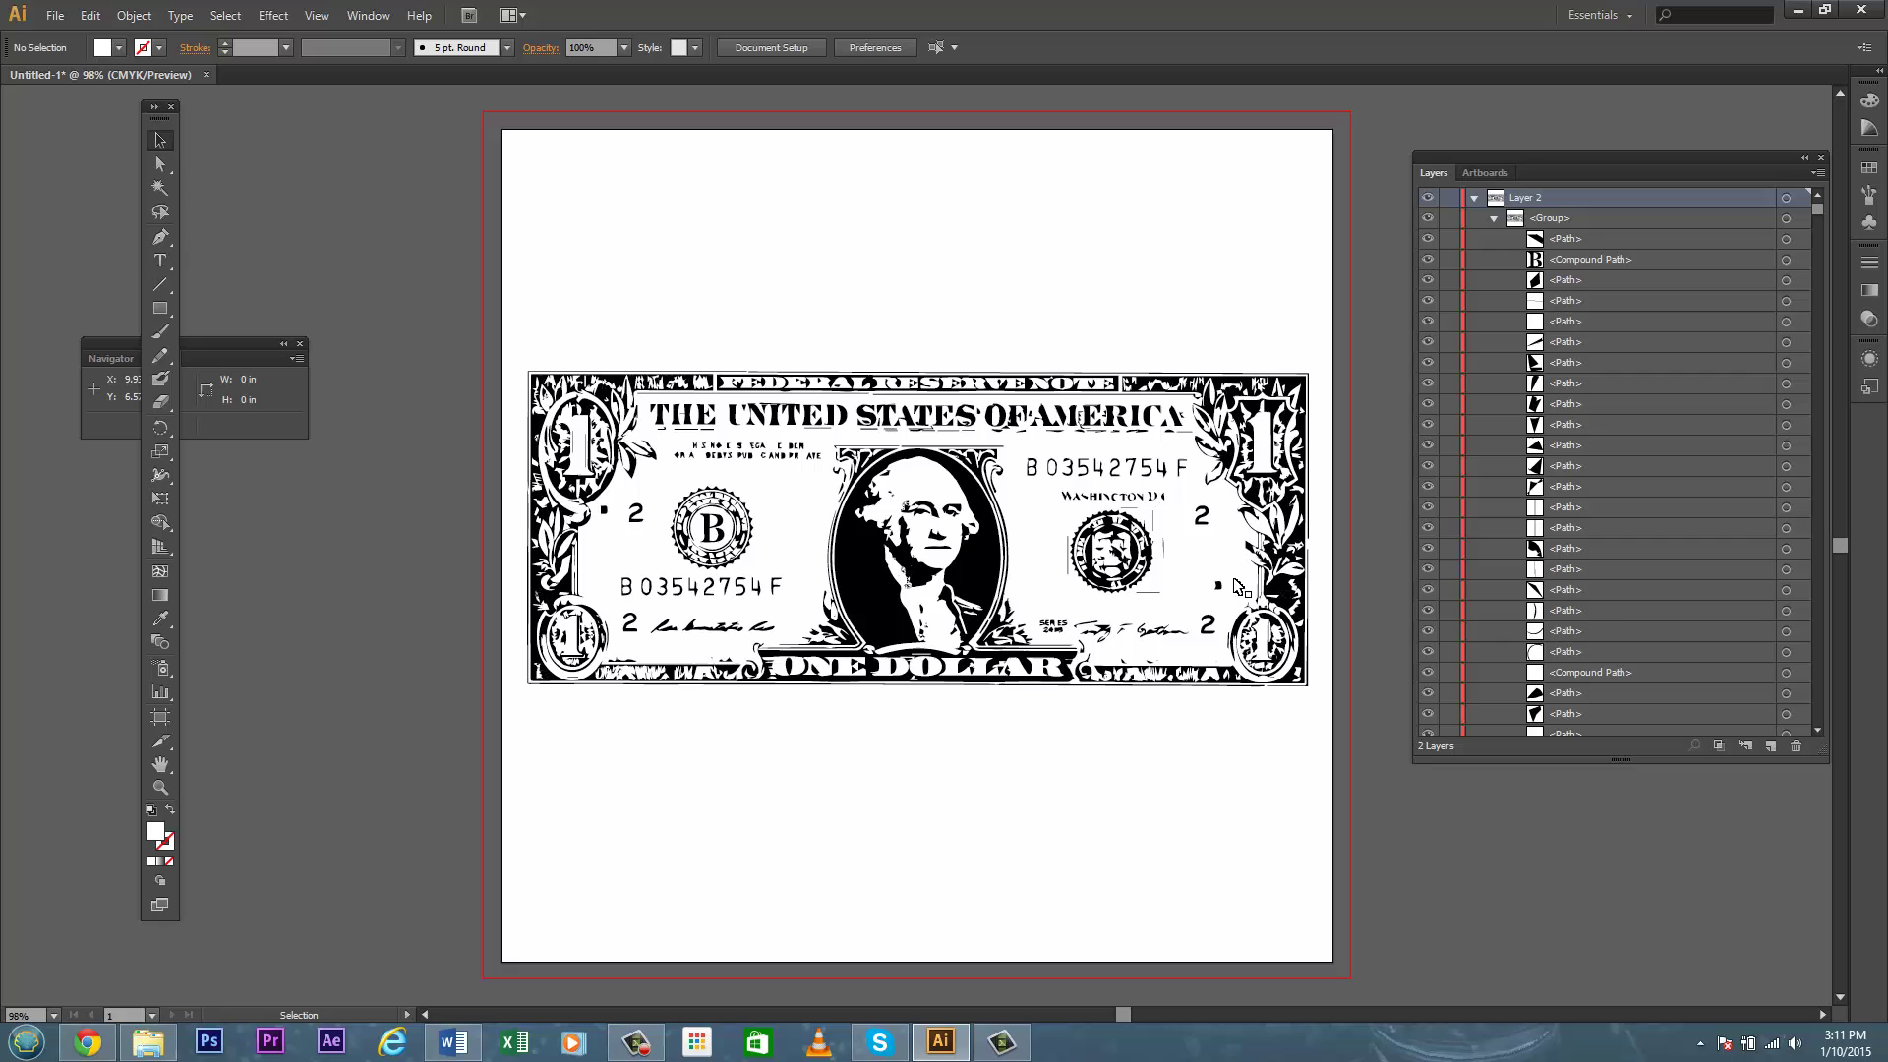
{"action": "scroll", "coordinate": [1679, 354], "scroll_direction": "down", "scroll_amount": 5}
{"action": "scroll", "coordinate": [1667, 376], "scroll_direction": "down", "scroll_amount": 5}
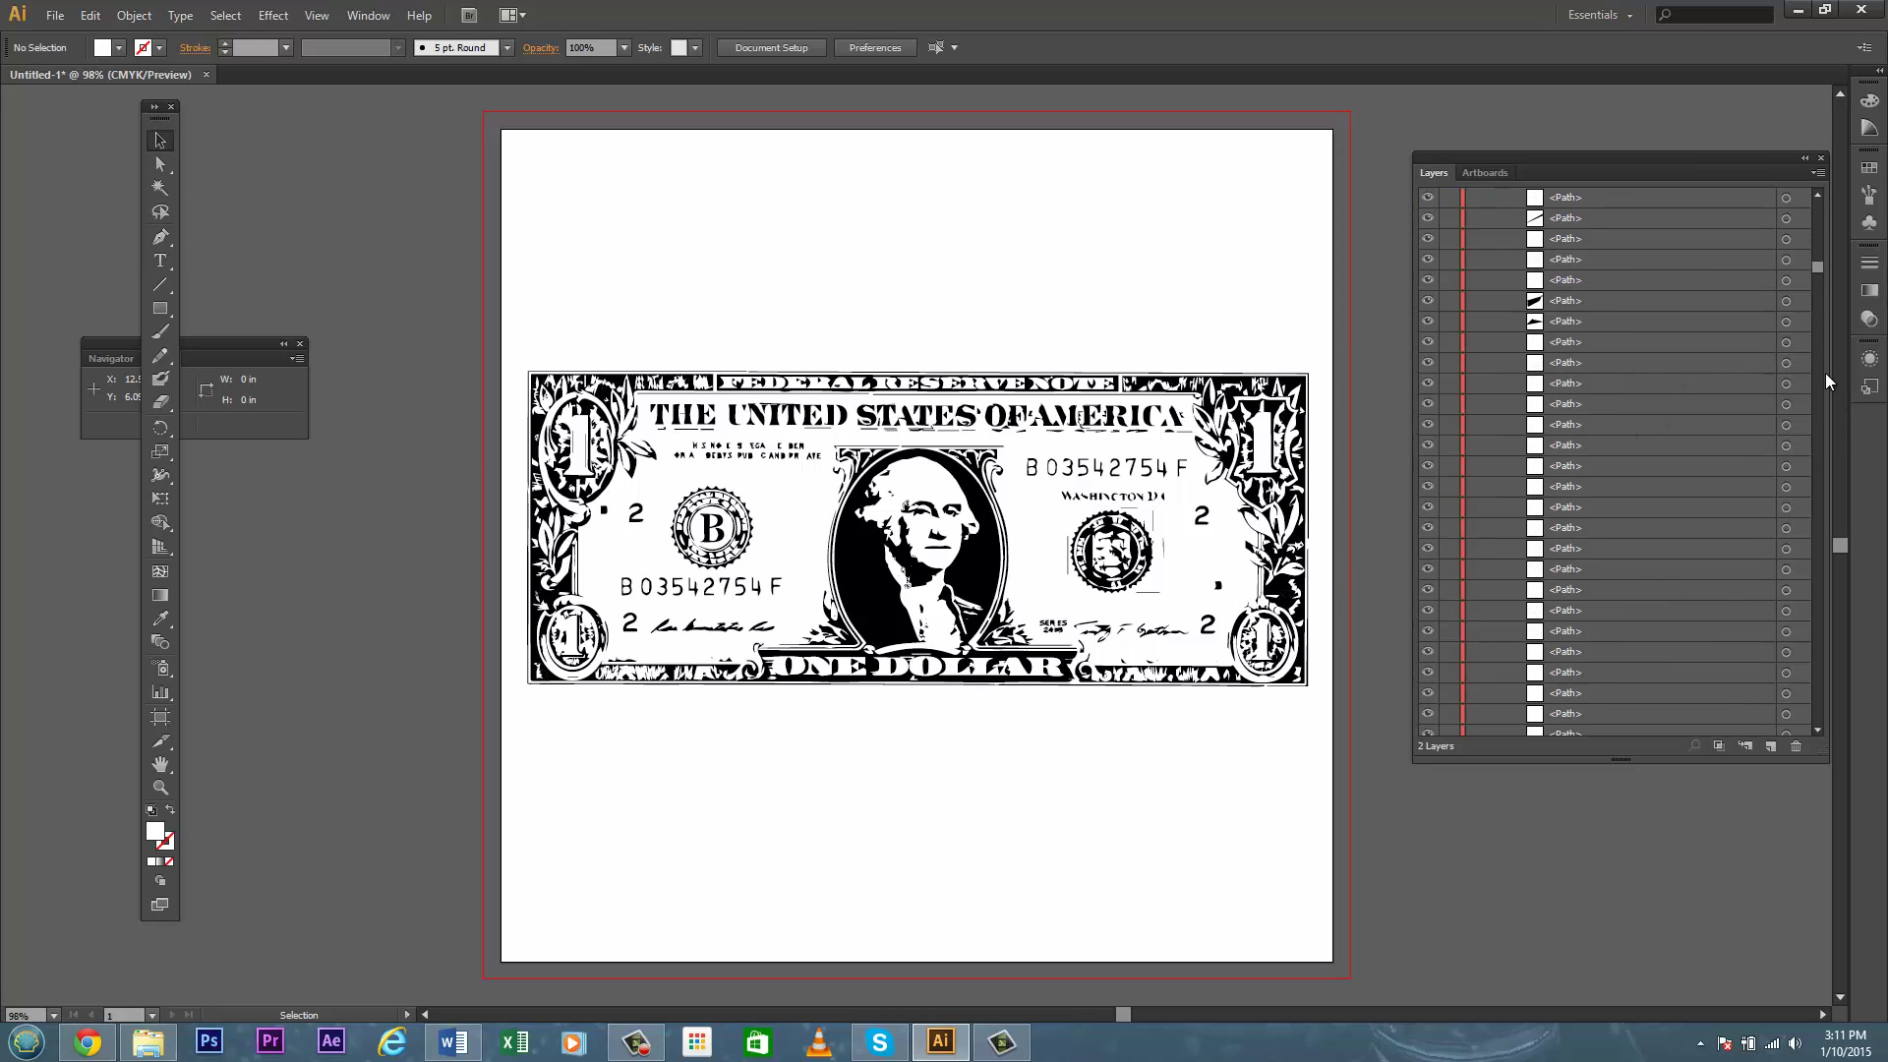
Select white fill paths from the Layers list, ending on one tiny path near the left seal
{"action": "left_click", "coordinate": [1786, 344]}
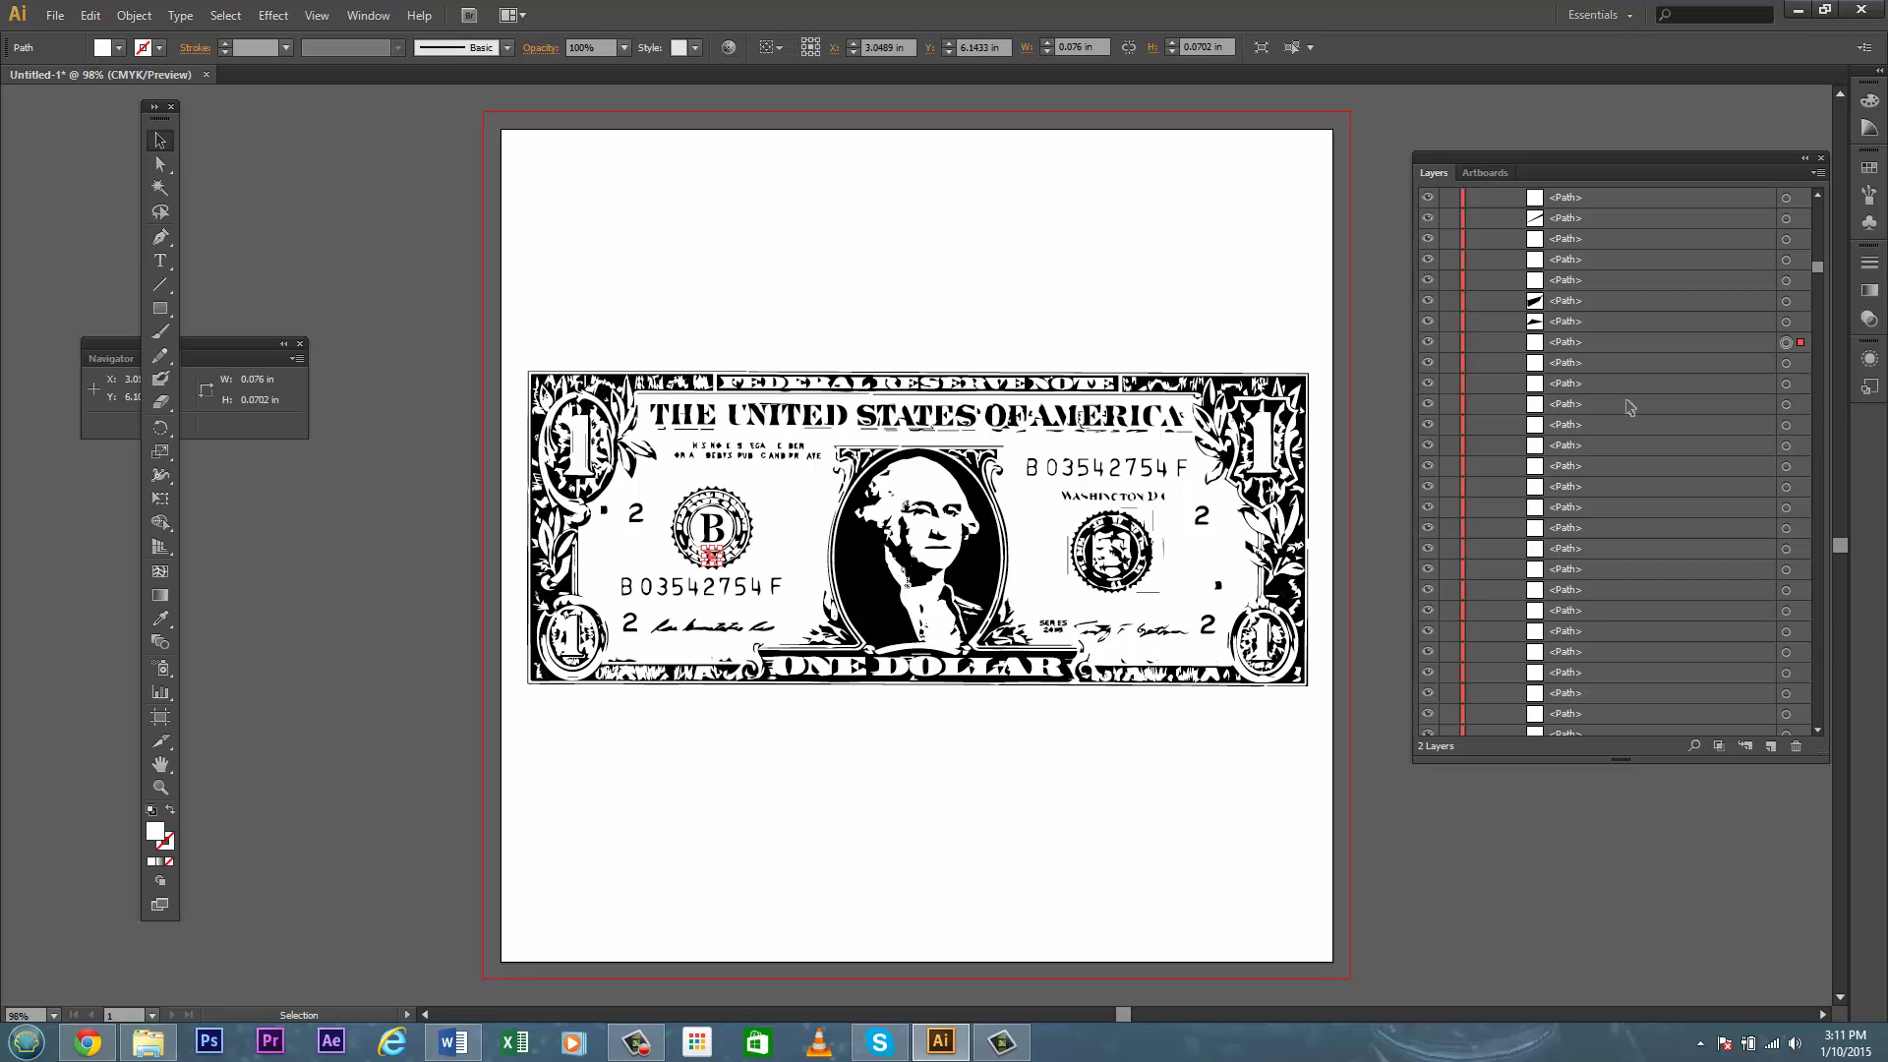
{"action": "key", "text": "ctrl+a"}
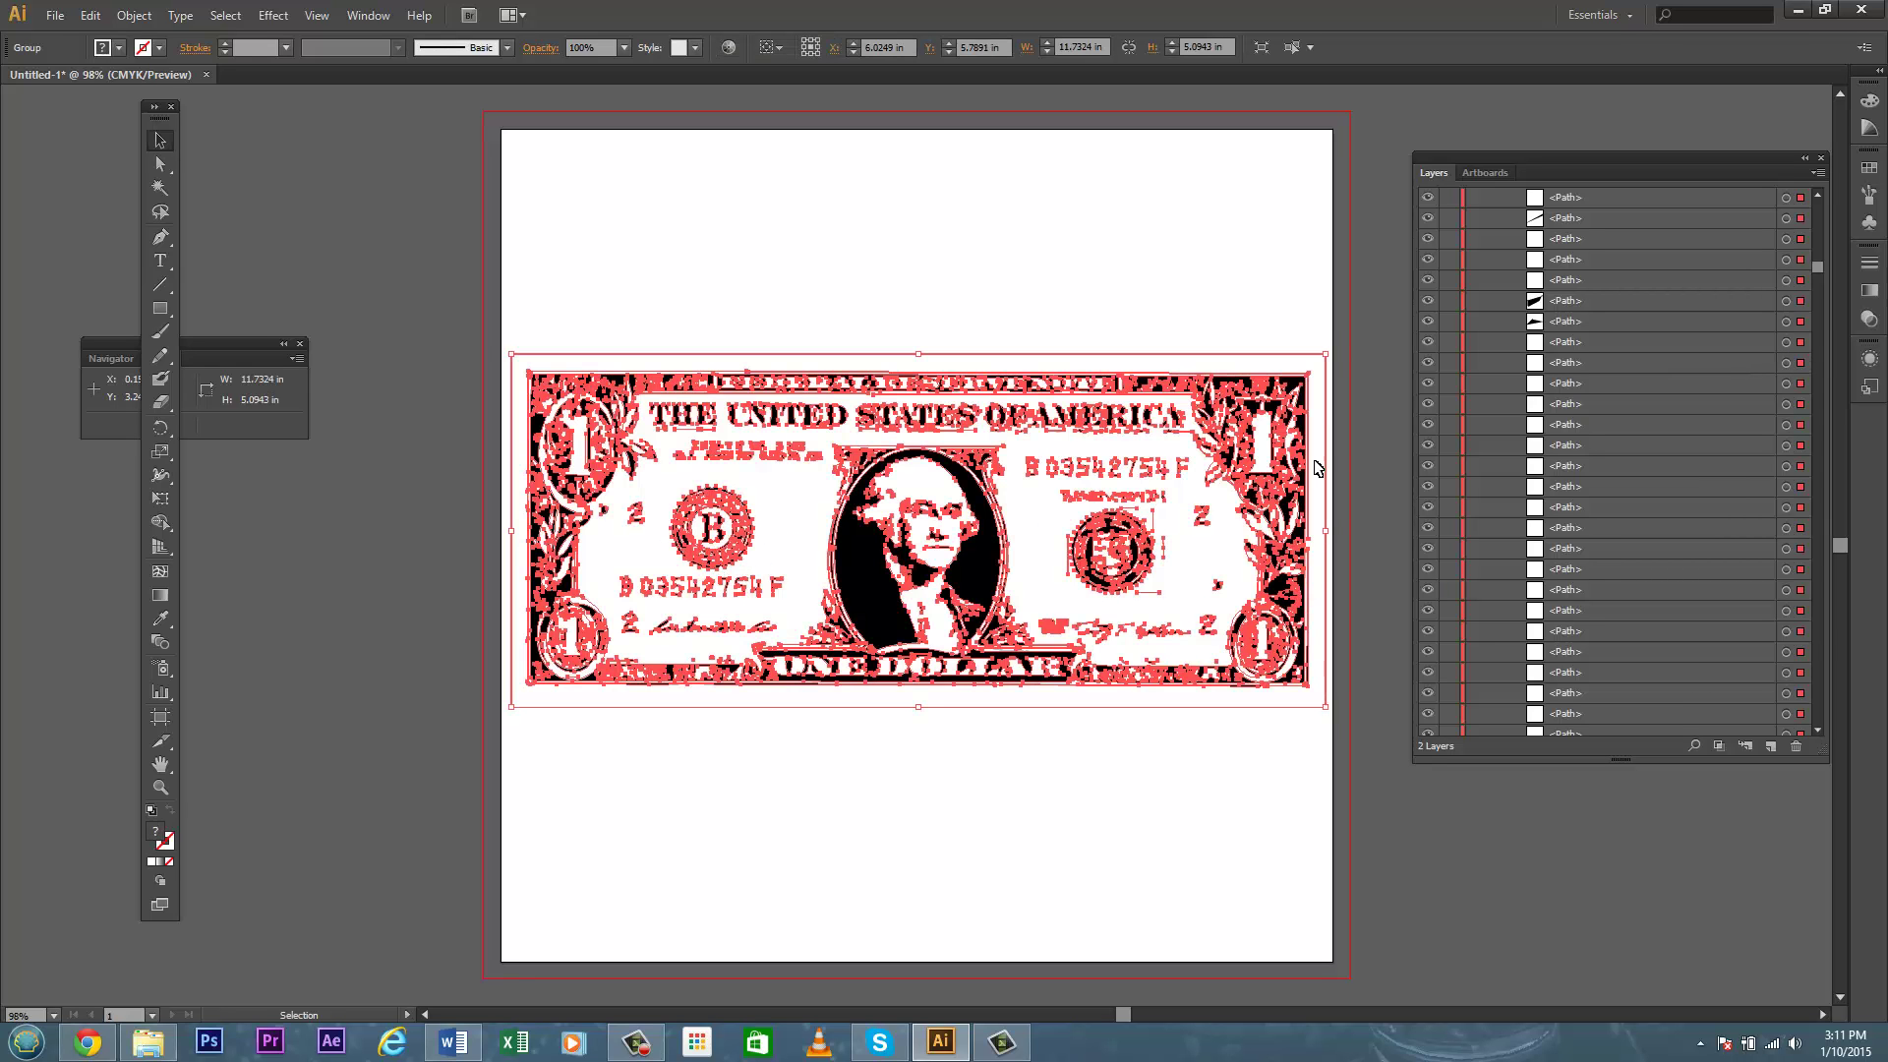
{"action": "left_click", "coordinate": [1786, 383]}
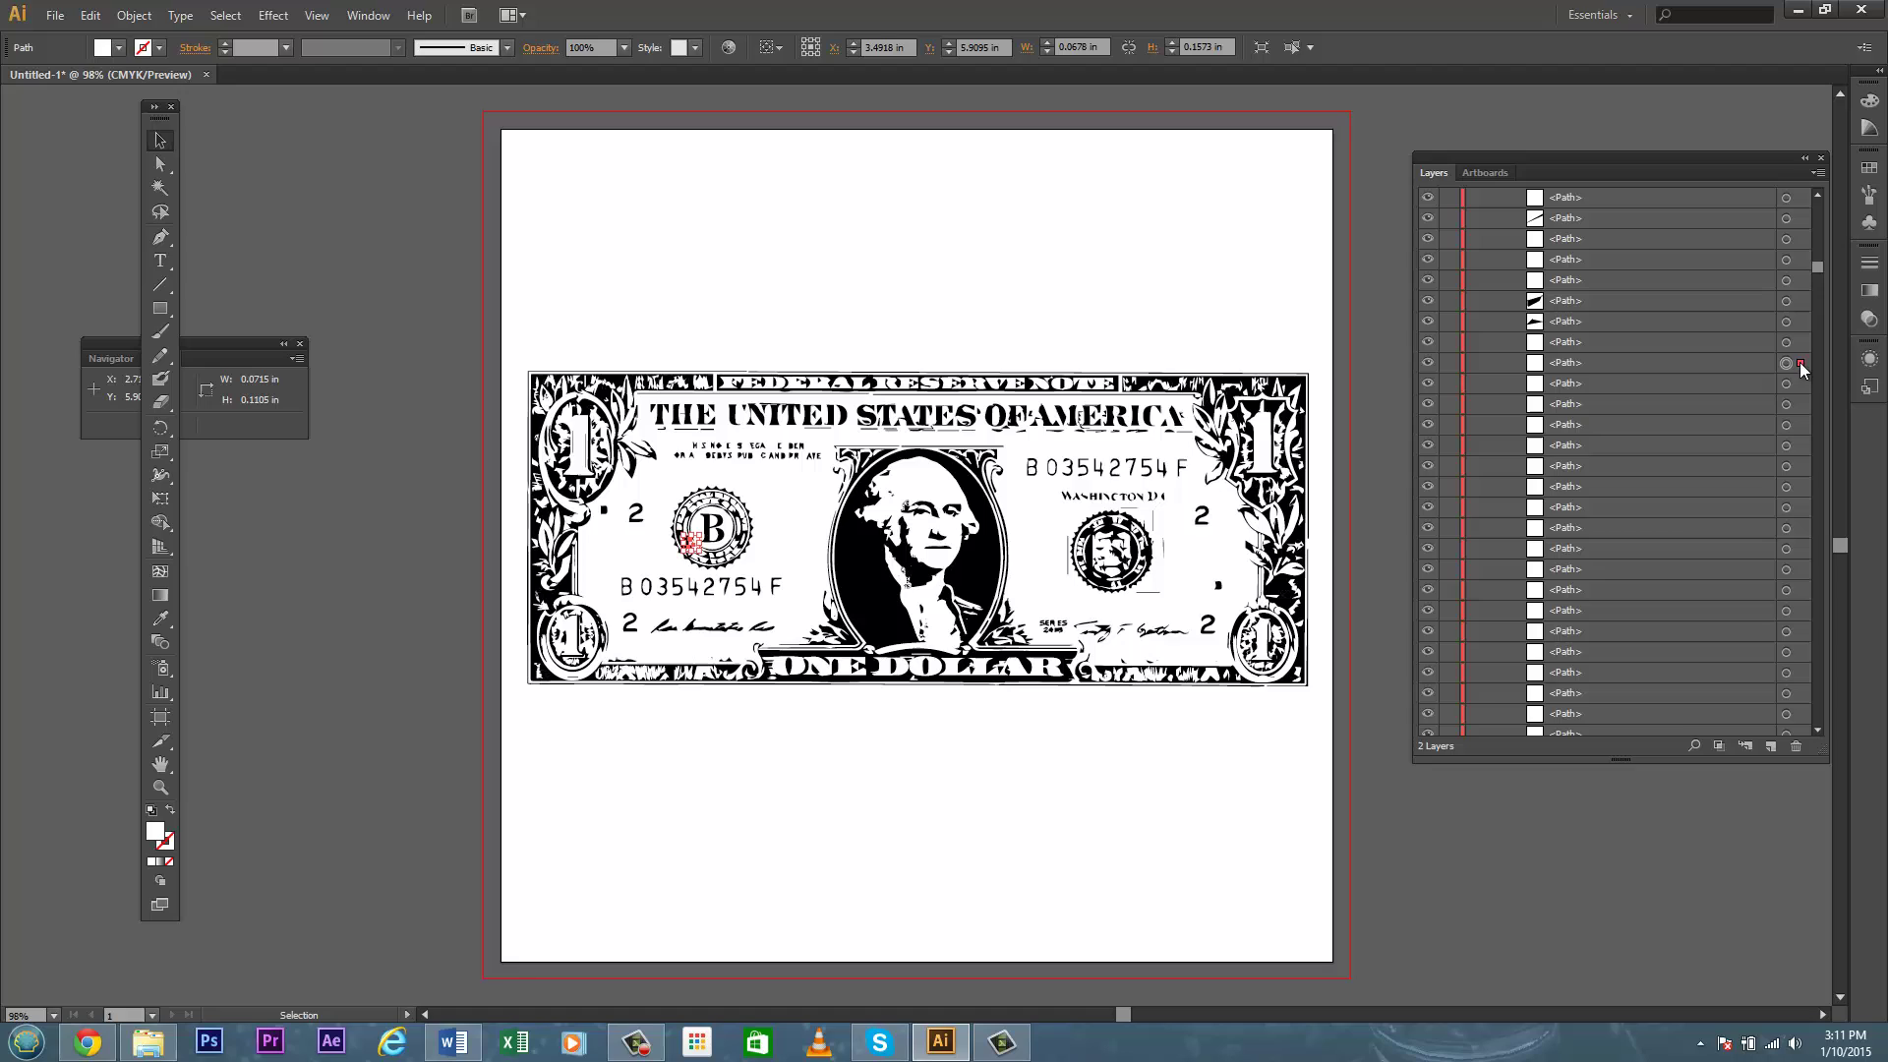
{"action": "left_click", "coordinate": [1786, 343]}
Add several white fill paths around the B seal to the selection
{"action": "left_click", "coordinate": [1788, 694], "text": "shift"}
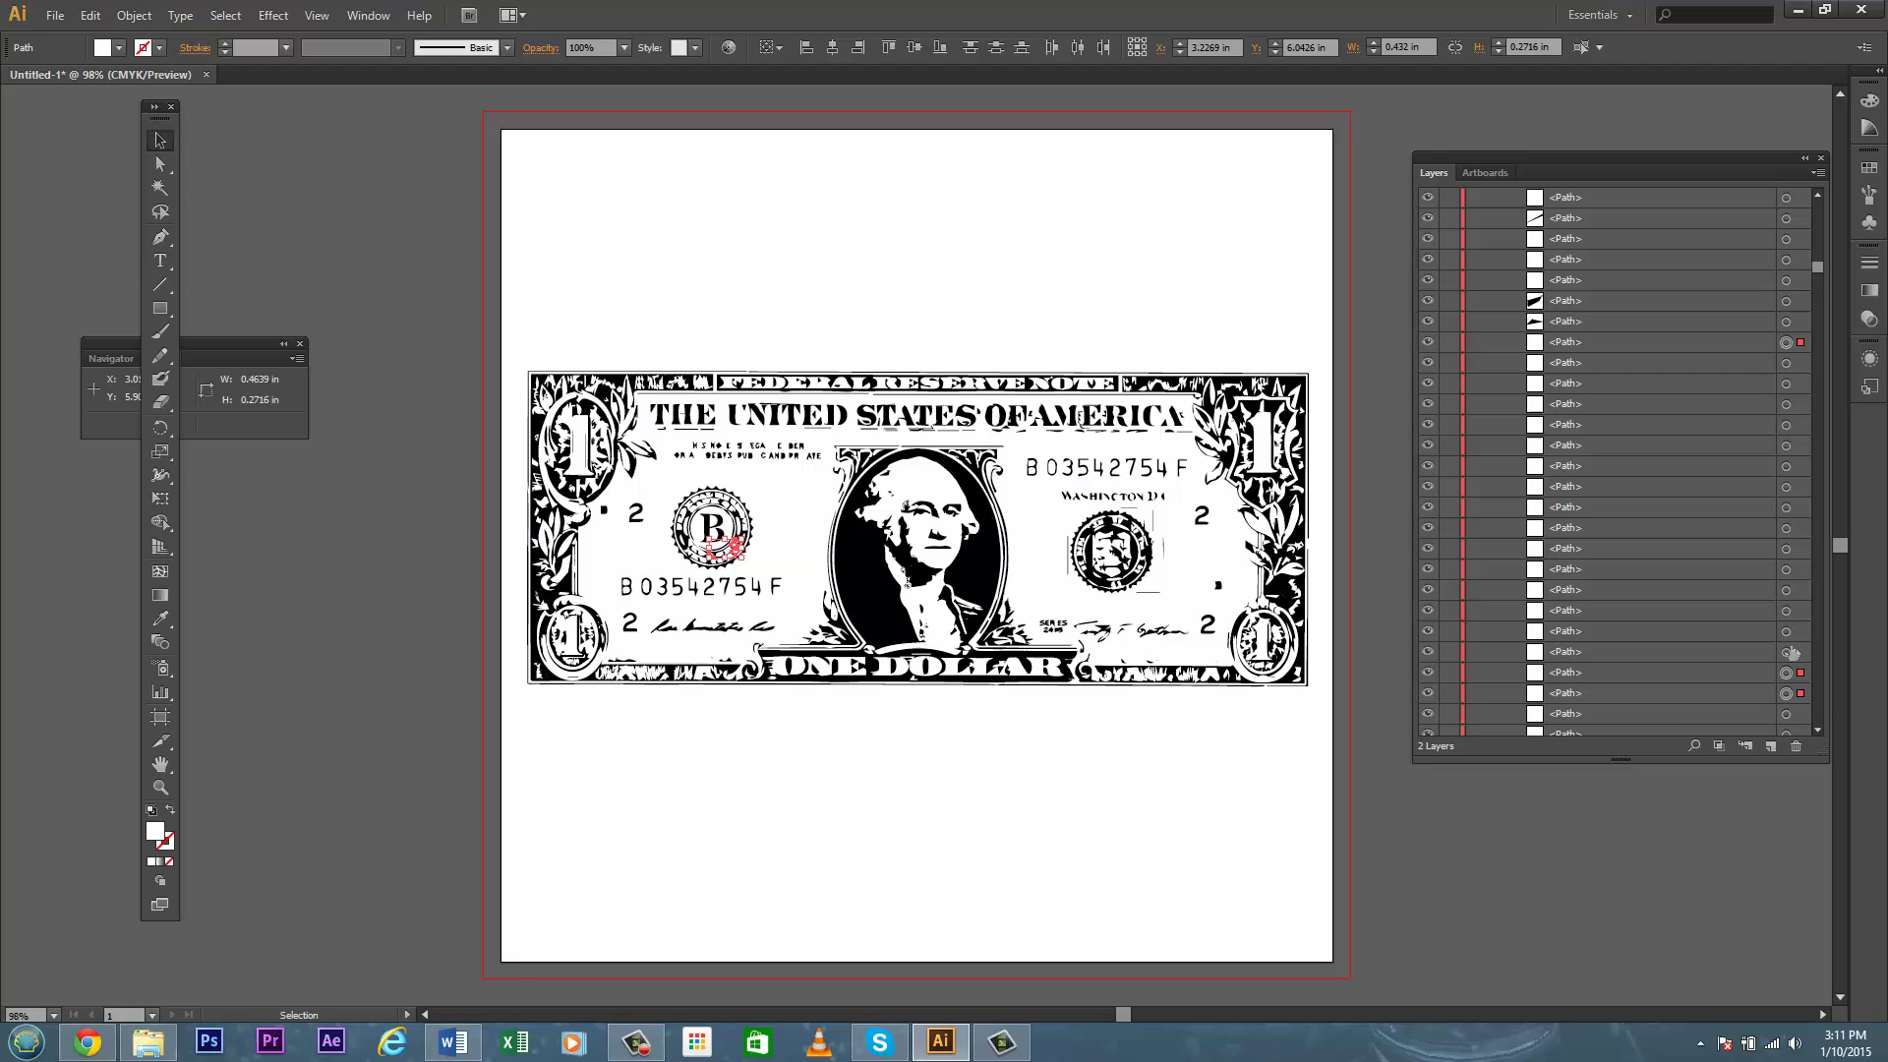
{"action": "left_click", "coordinate": [1788, 610], "text": "shift"}
{"action": "left_click", "coordinate": [1788, 569], "text": "shift"}
{"action": "left_click", "coordinate": [1788, 487], "text": "shift"}
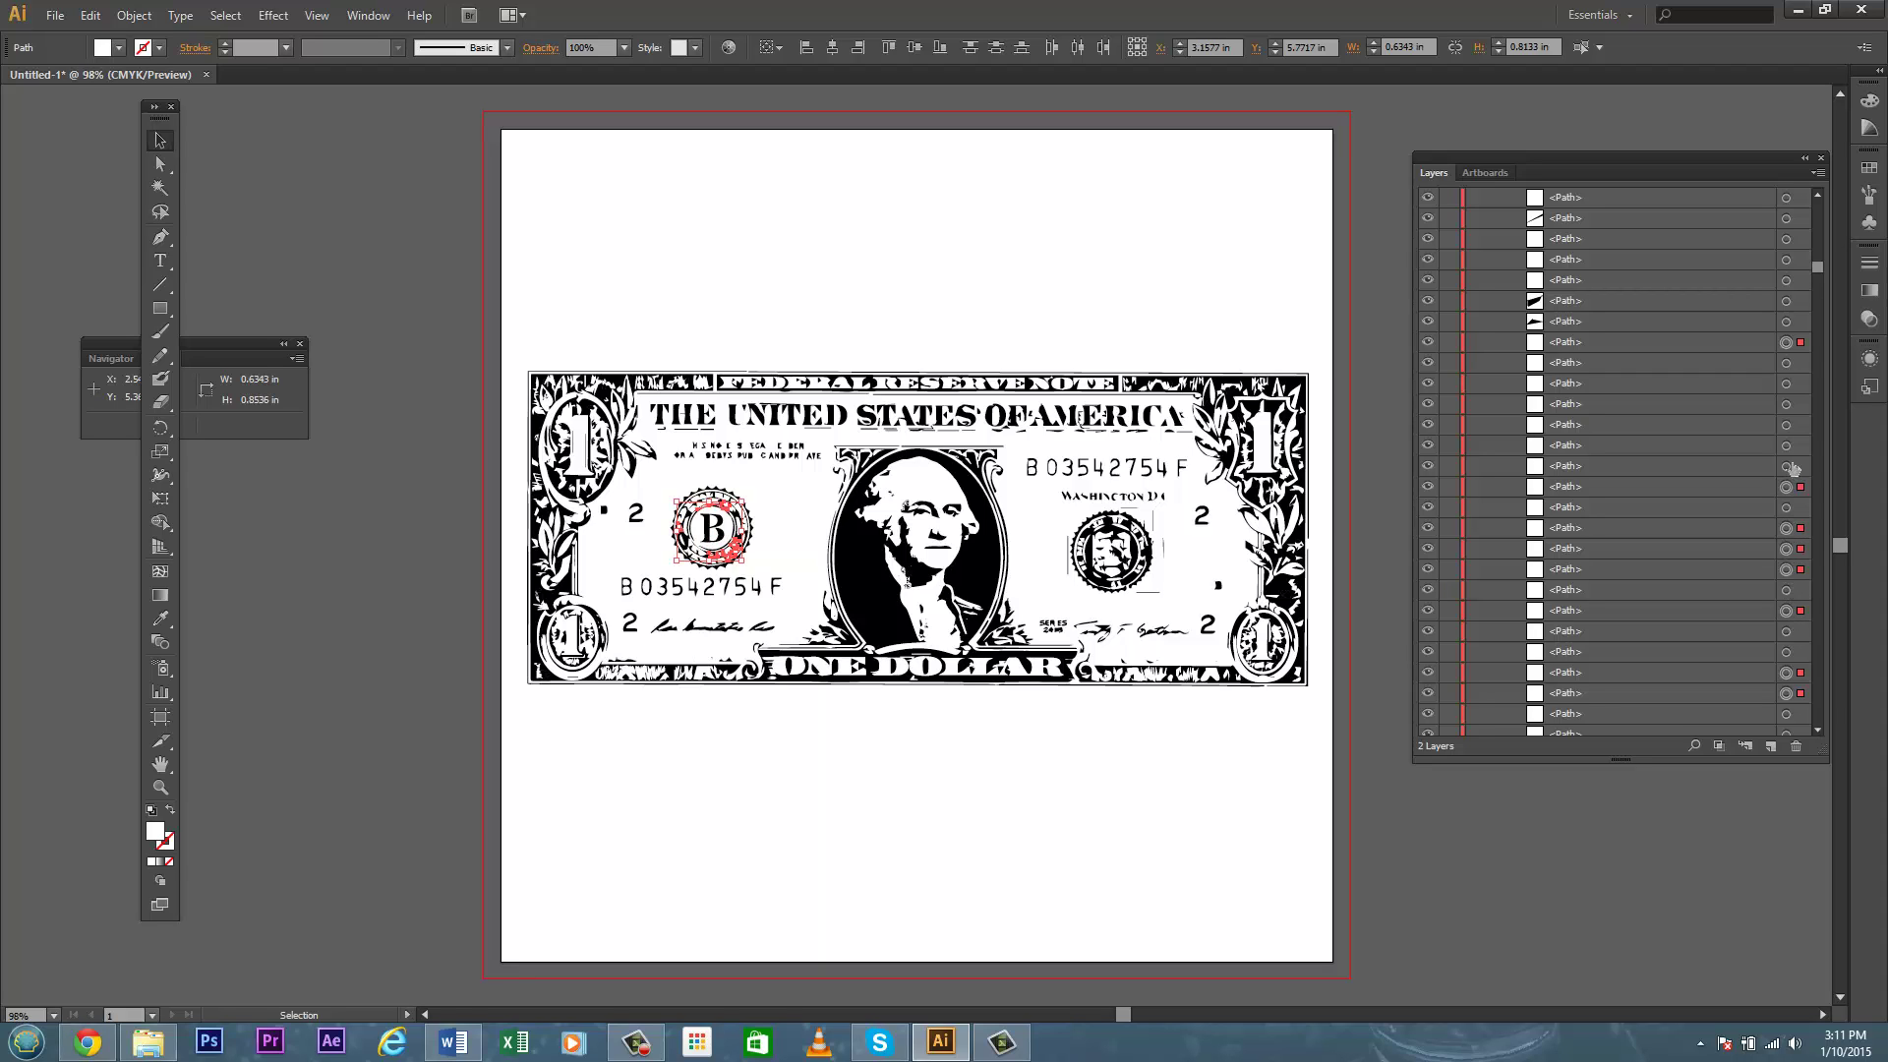
{"action": "left_click", "coordinate": [1789, 445], "text": "shift"}
{"action": "left_click", "coordinate": [1788, 424], "text": "shift"}
{"action": "left_click", "coordinate": [1788, 384], "text": "shift"}
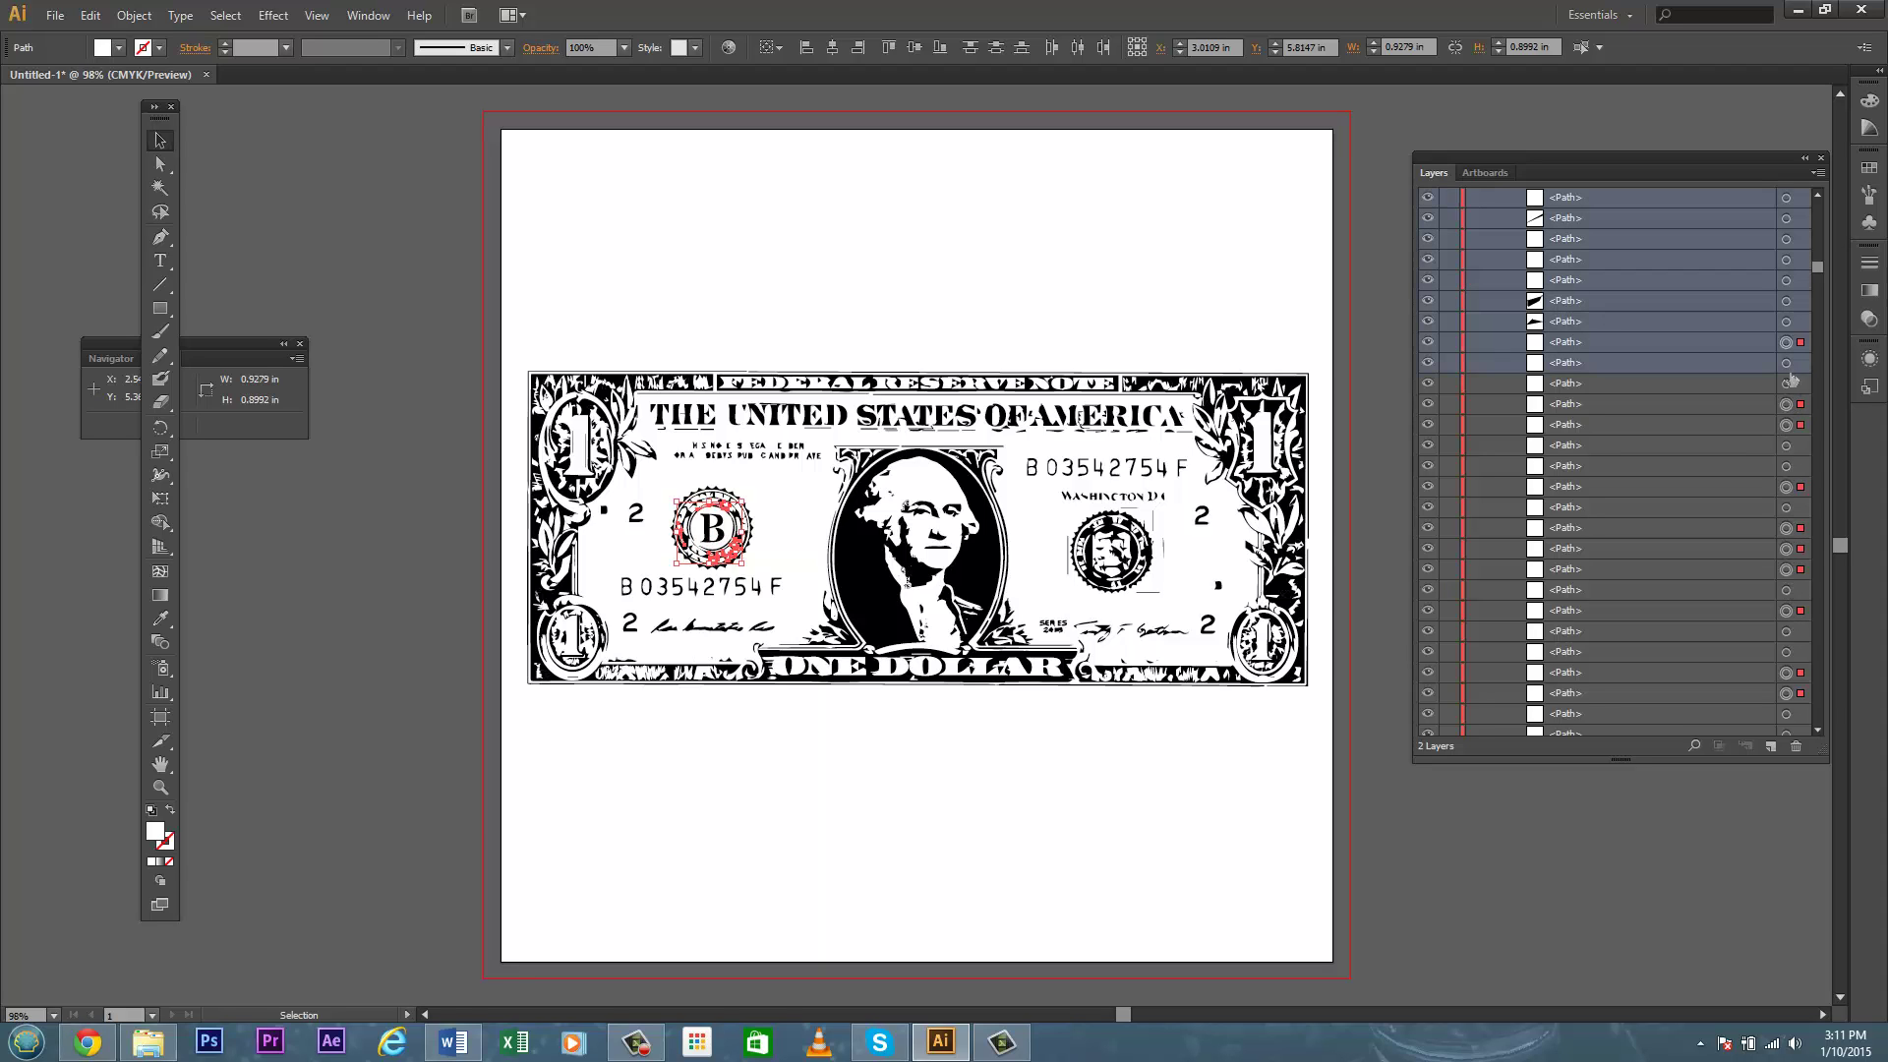
Add a few more white paths, then narrow the selection to one small B-seal path
{"action": "left_click", "coordinate": [1787, 444], "text": "shift"}
{"action": "left_click", "coordinate": [1788, 383], "text": "shift"}
{"action": "left_click", "coordinate": [1788, 466], "text": "shift"}
{"action": "left_click", "coordinate": [1788, 509], "text": "shift"}
{"action": "left_click", "coordinate": [1788, 570], "text": "shift"}
{"action": "left_click", "coordinate": [1797, 349]}
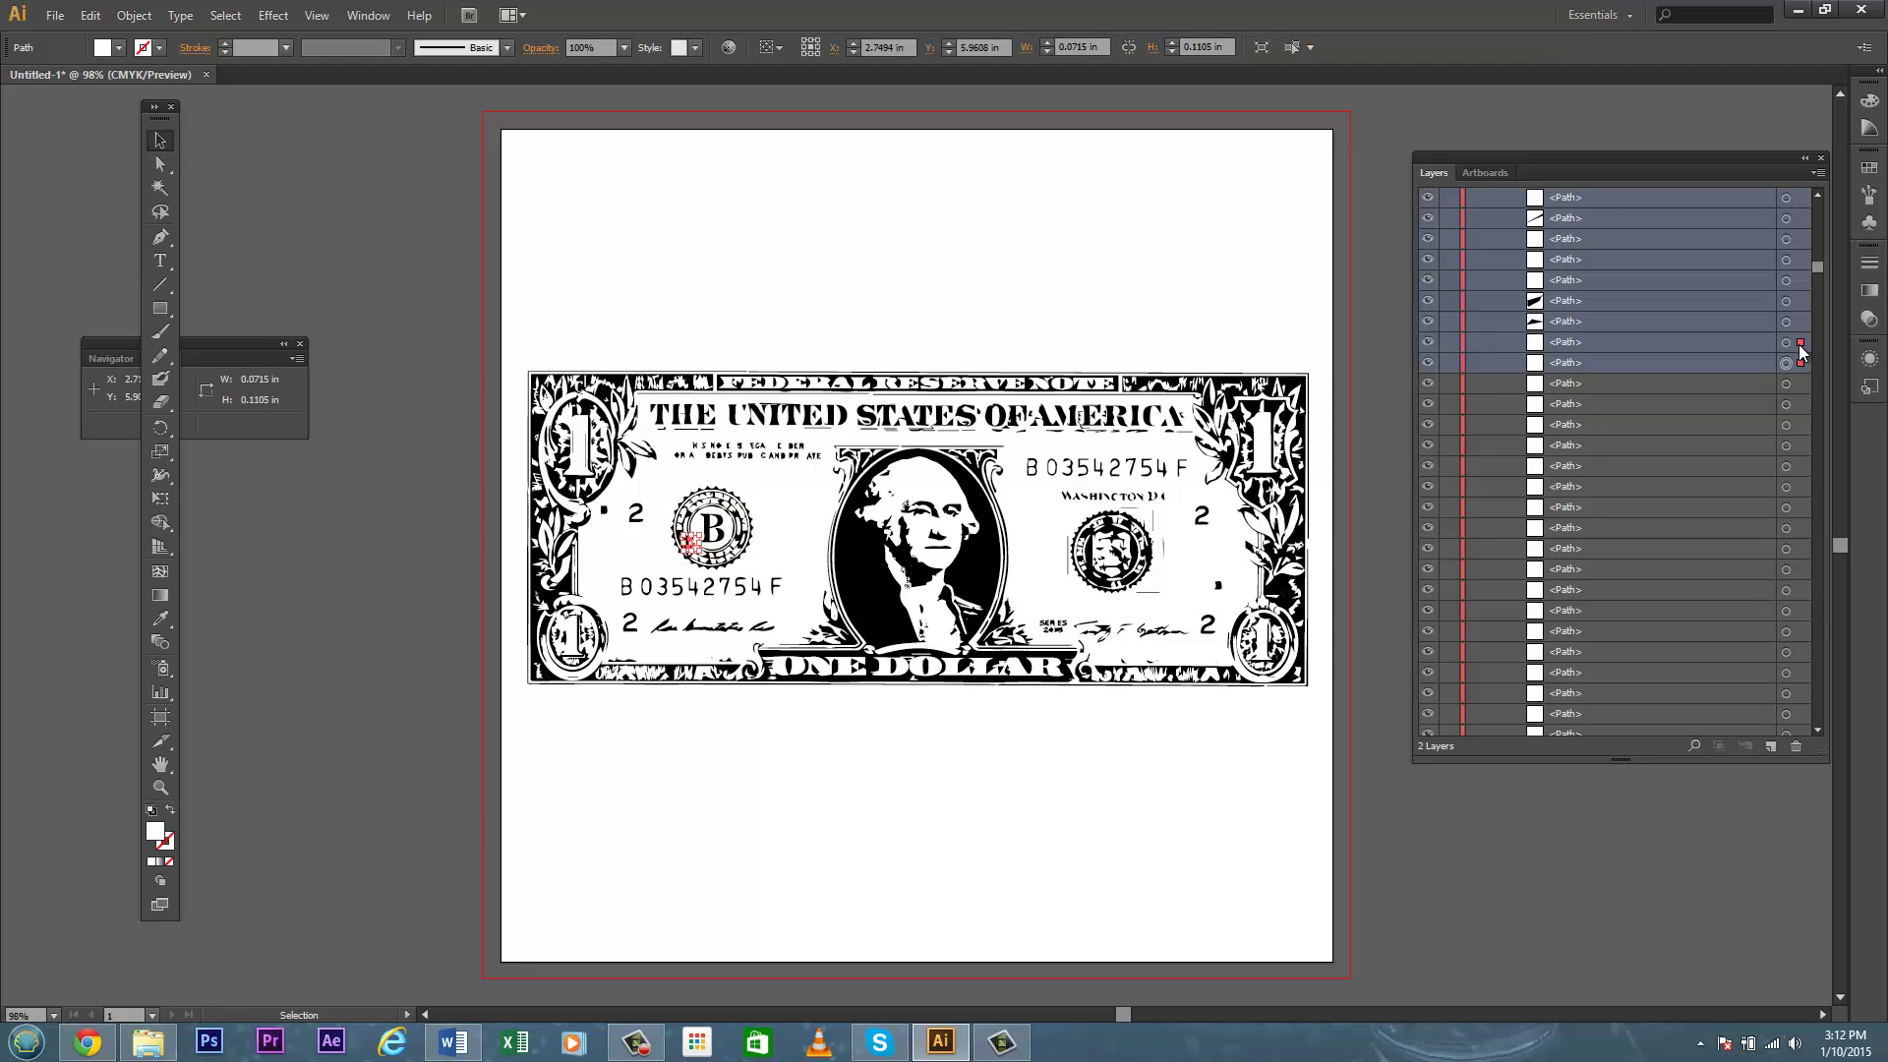
{"action": "left_click", "coordinate": [1799, 347]}
Group the single B-seal white path, then select the new group and the path below it
{"action": "left_click", "coordinate": [1691, 343]}
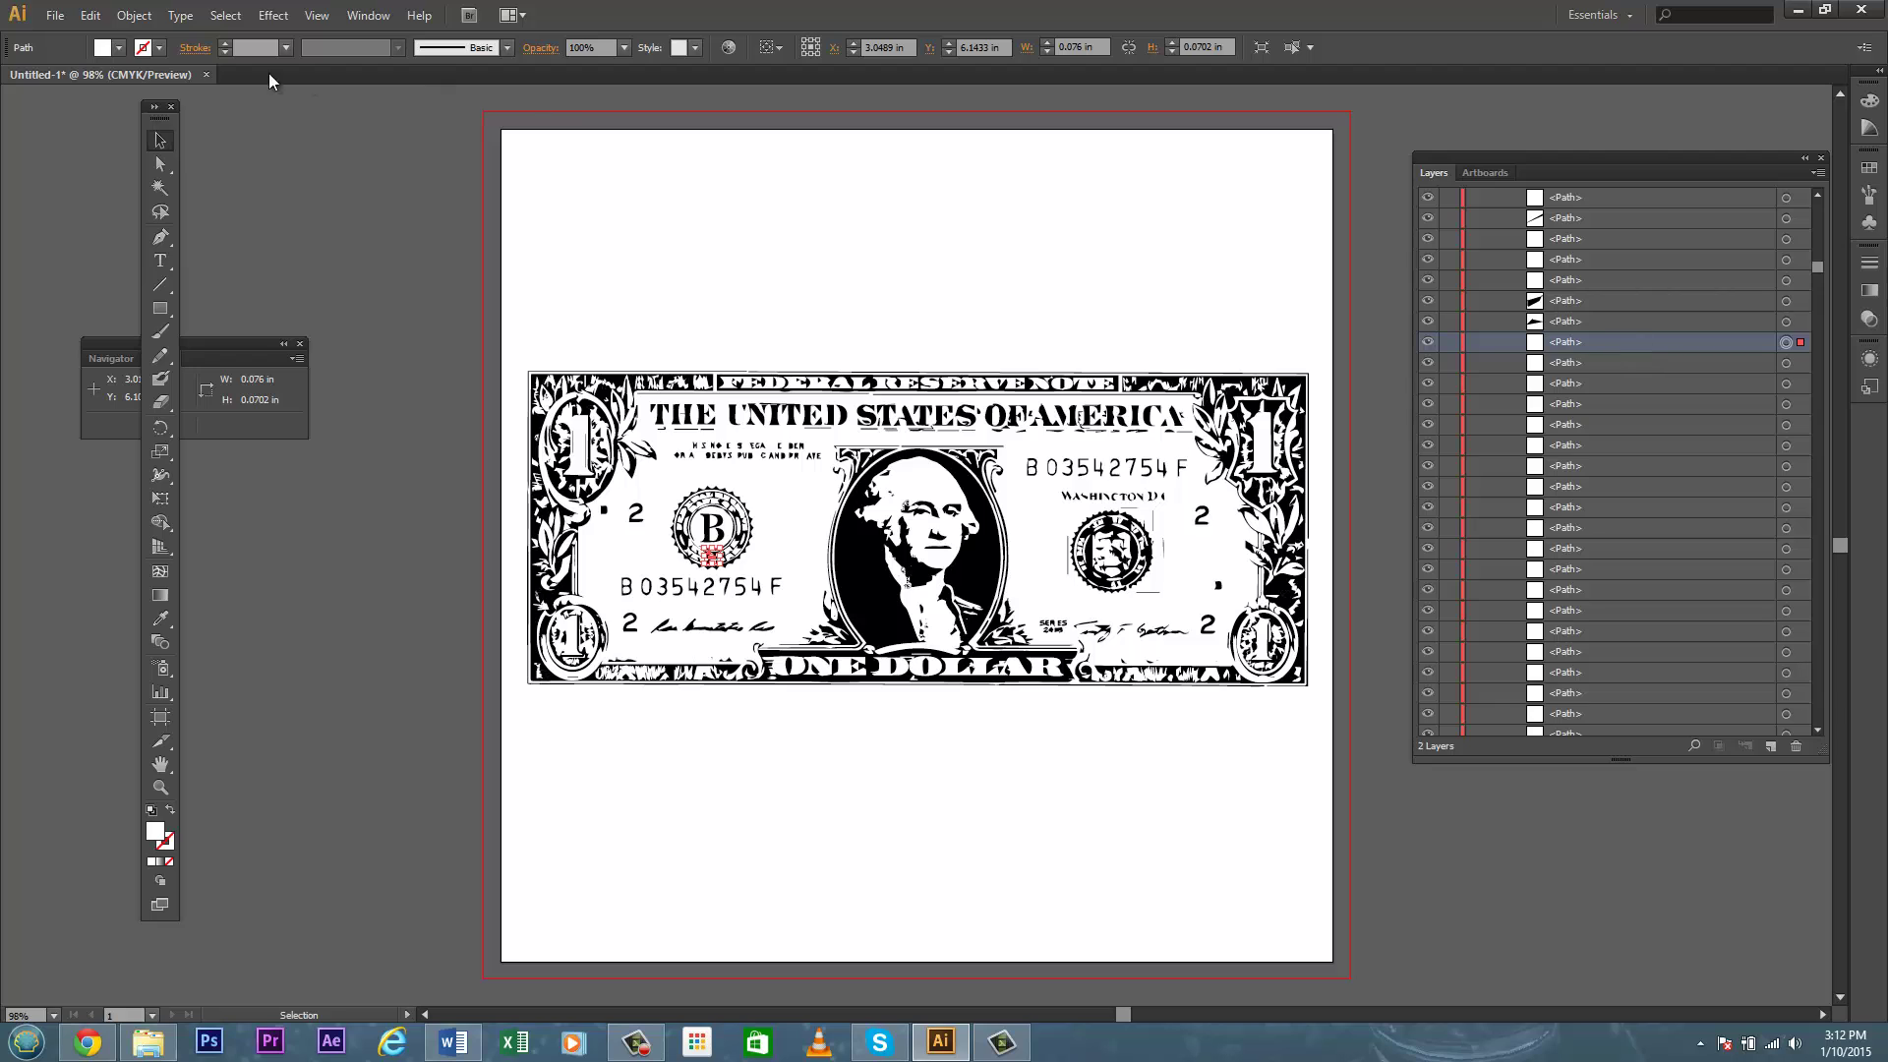
{"action": "left_click", "coordinate": [135, 16]}
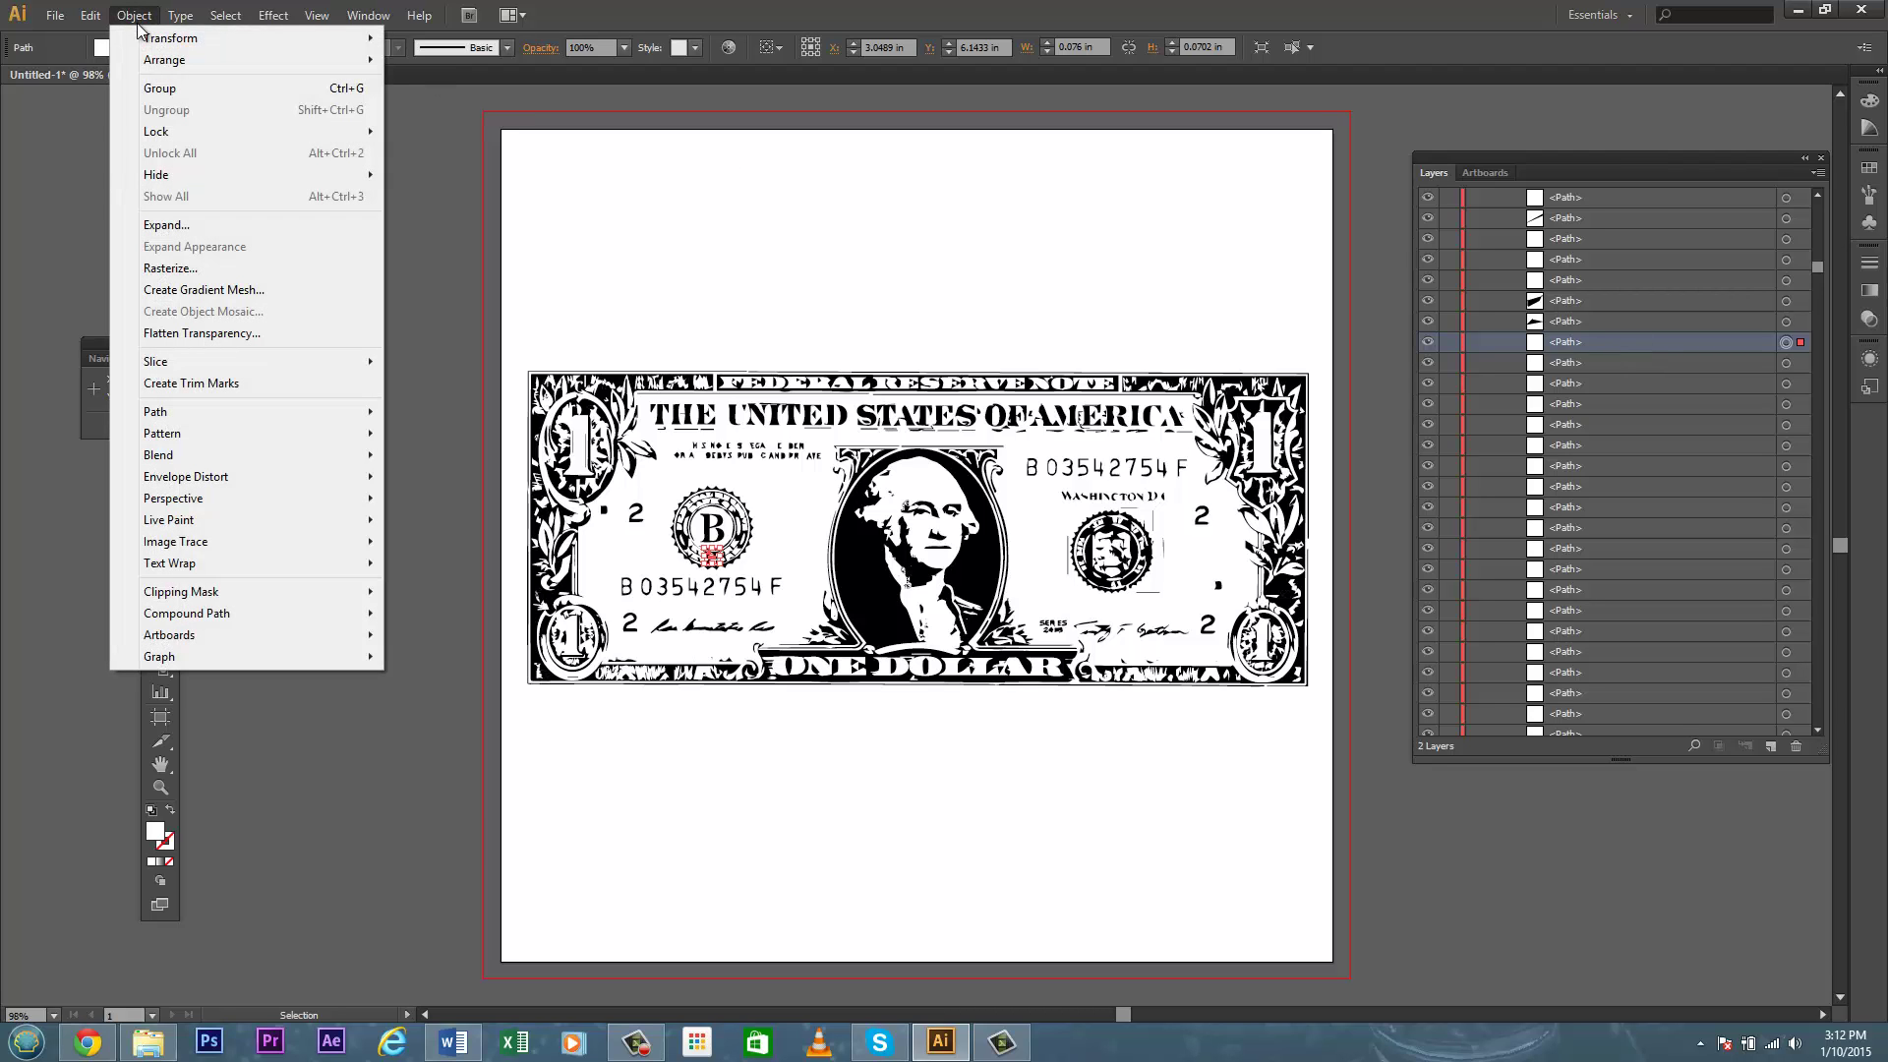
{"action": "left_click", "coordinate": [160, 89]}
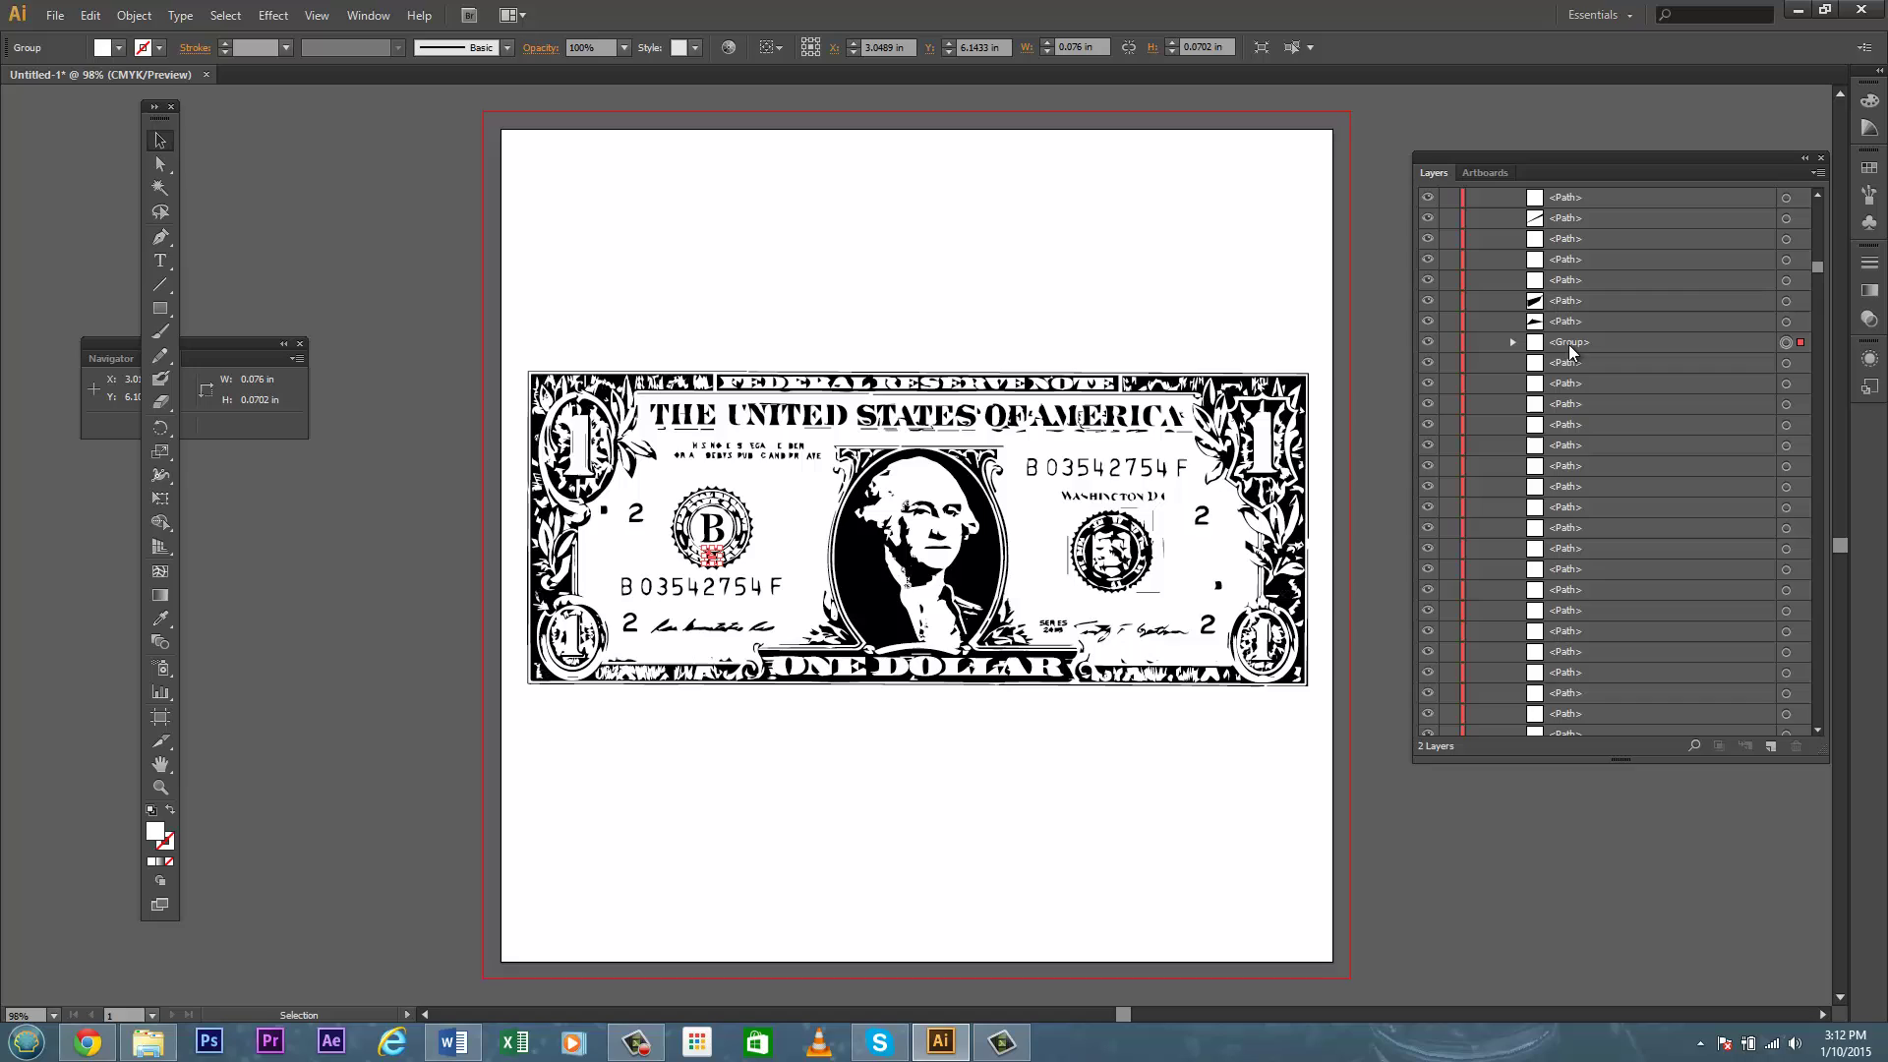
{"action": "left_click", "coordinate": [1653, 342]}
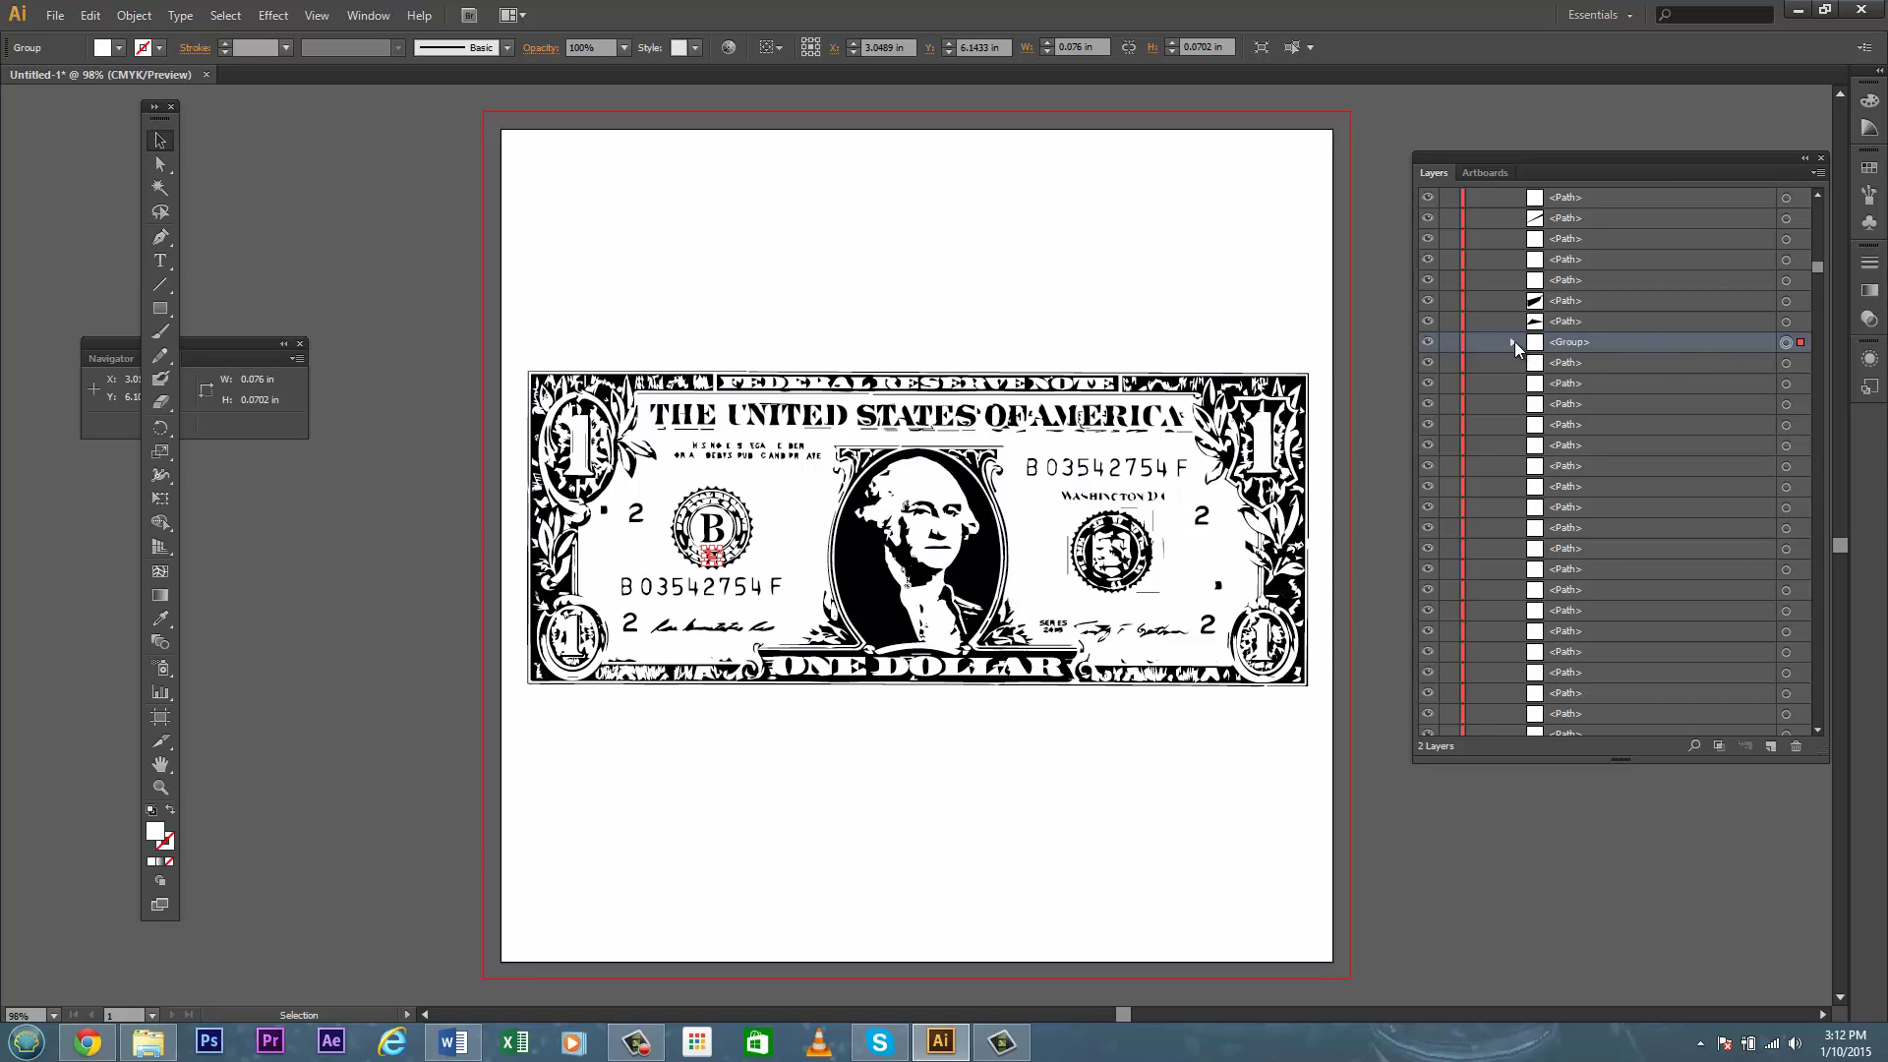
{"action": "left_click", "coordinate": [1621, 365]}
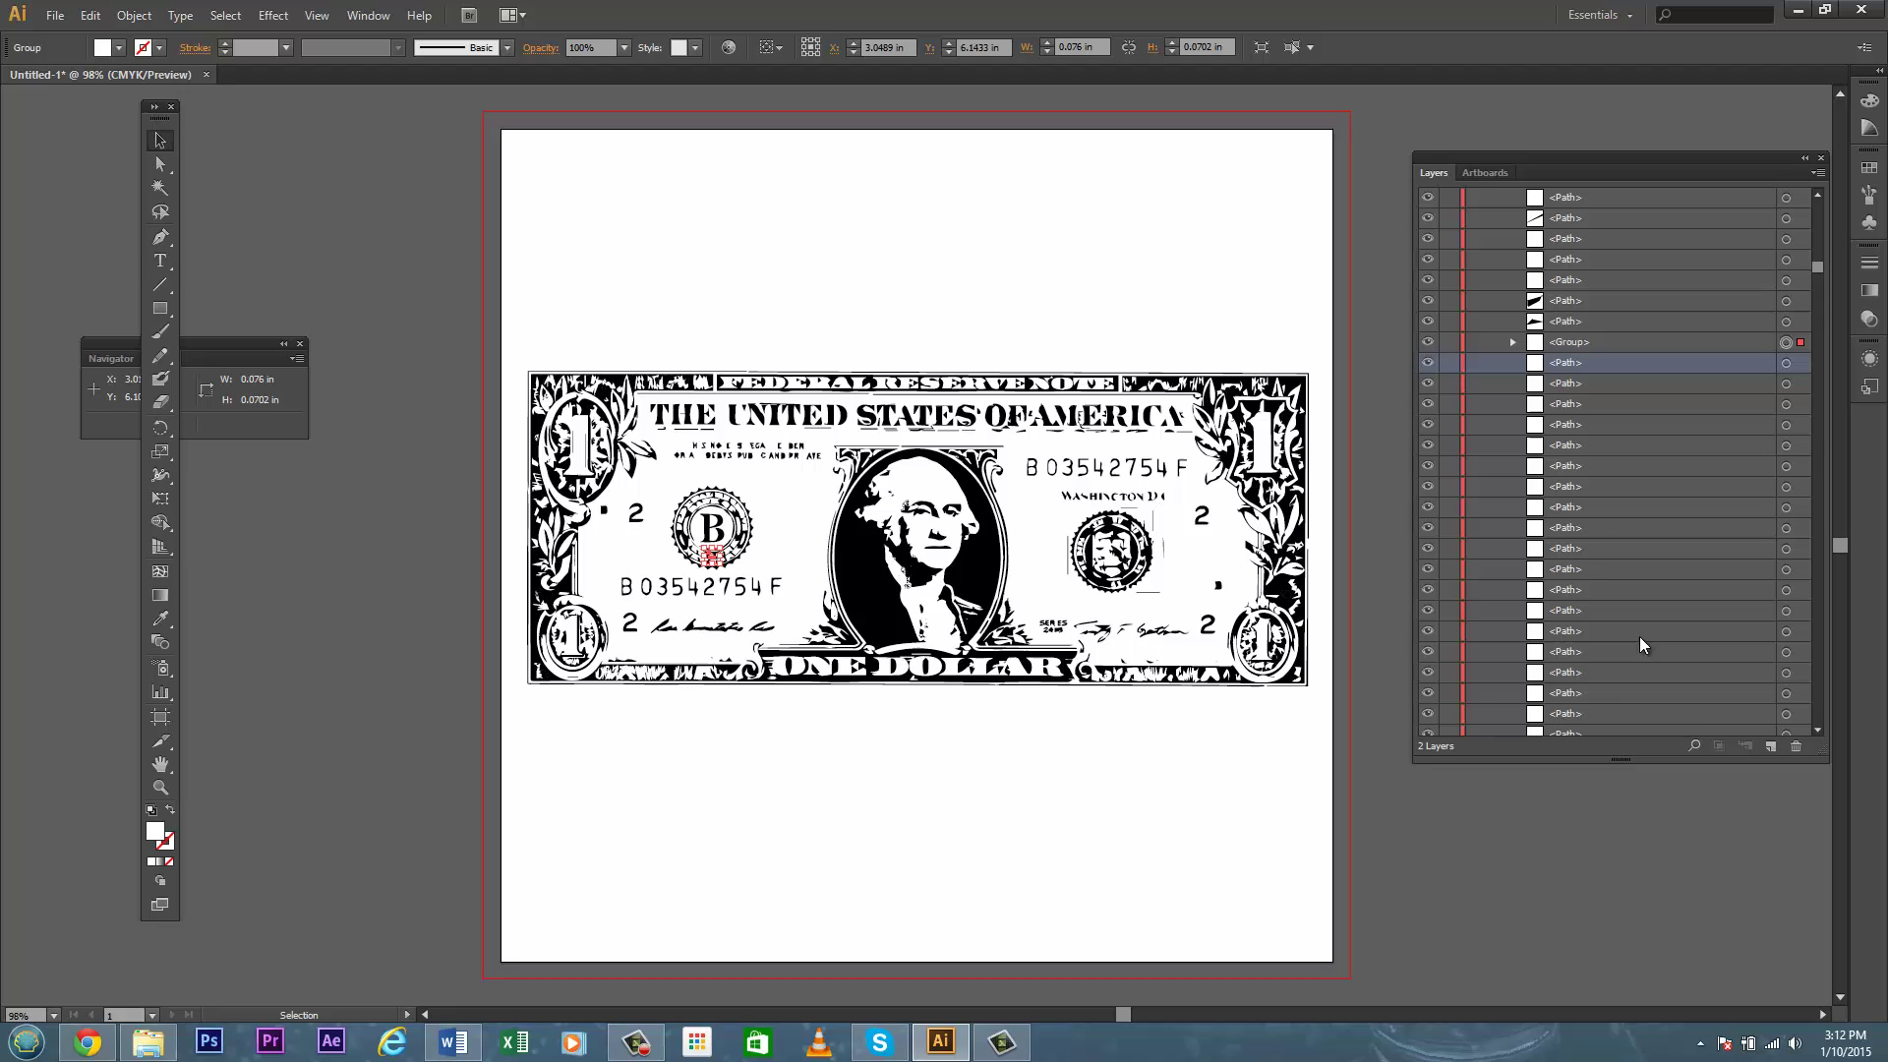
Drag the run of white fill paths into the new group, then delete the group
{"action": "left_click", "coordinate": [1602, 716], "text": "shift"}
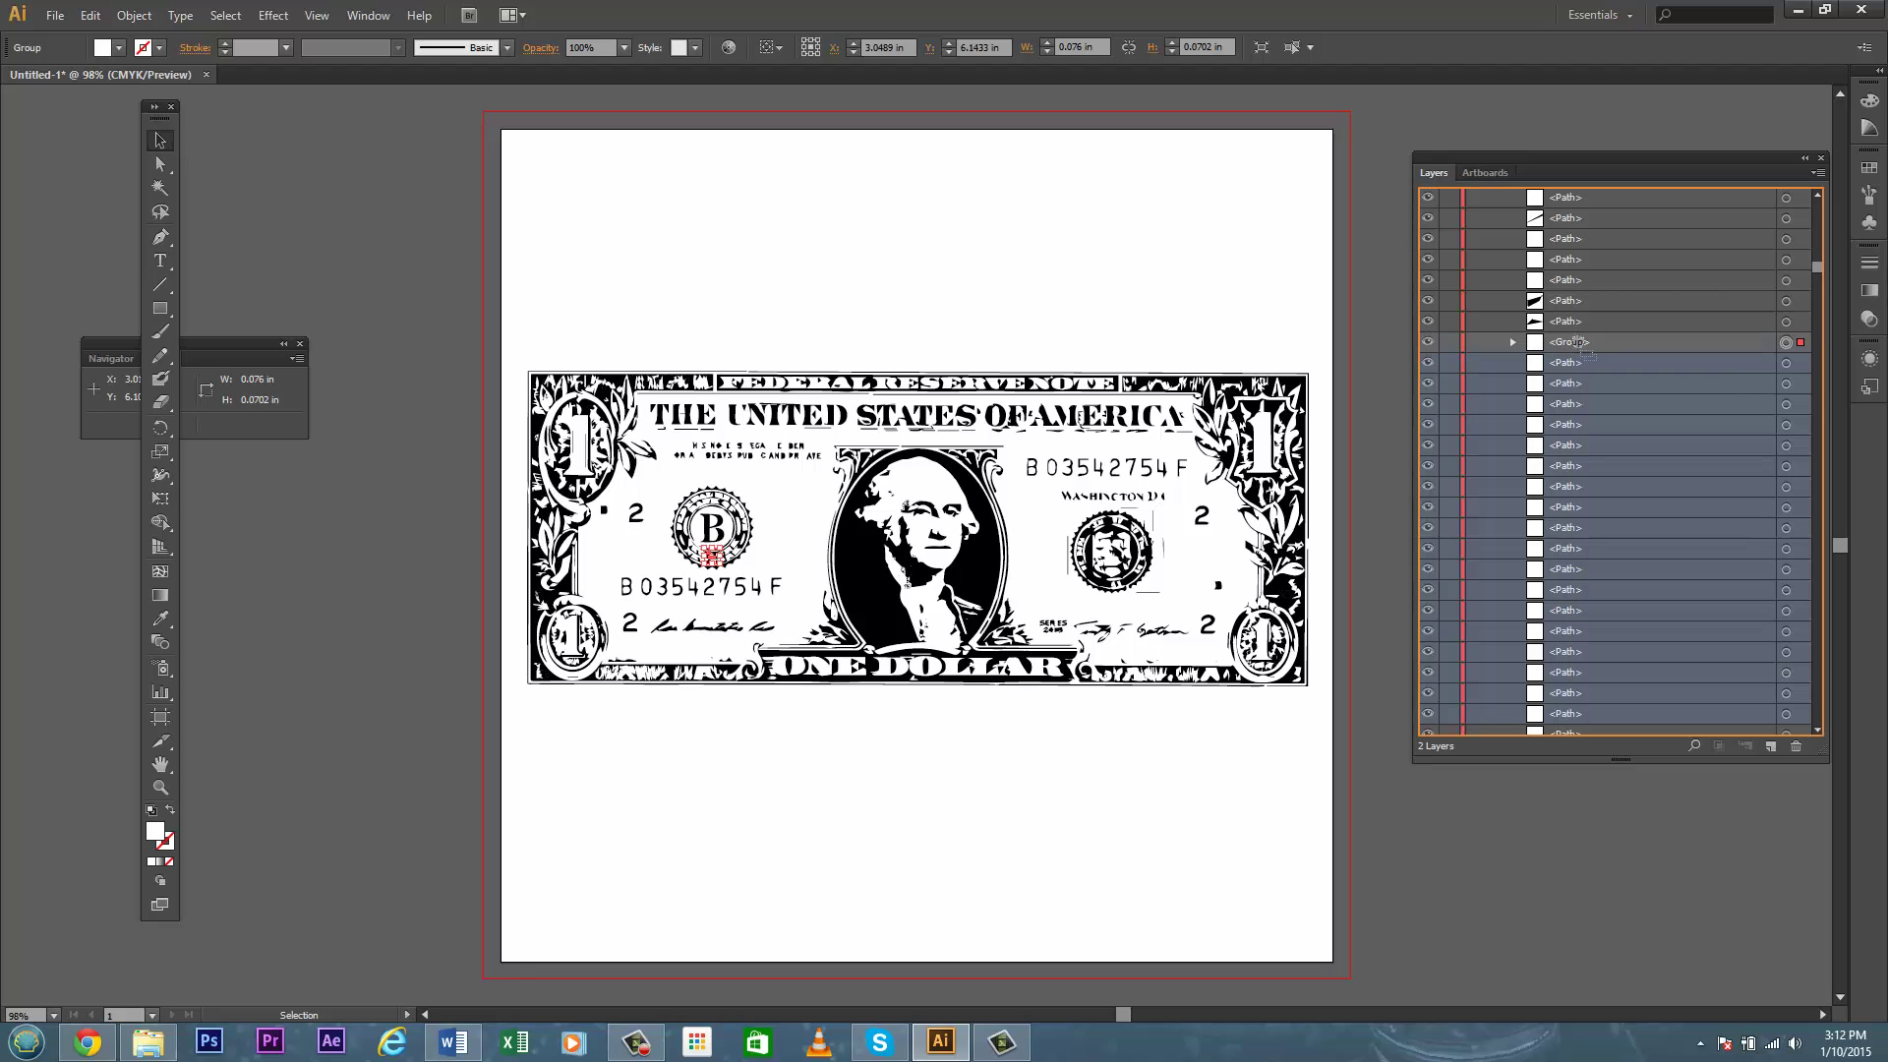
{"action": "left_click_drag", "start_coordinate": [1591, 362], "coordinate": [1579, 344]}
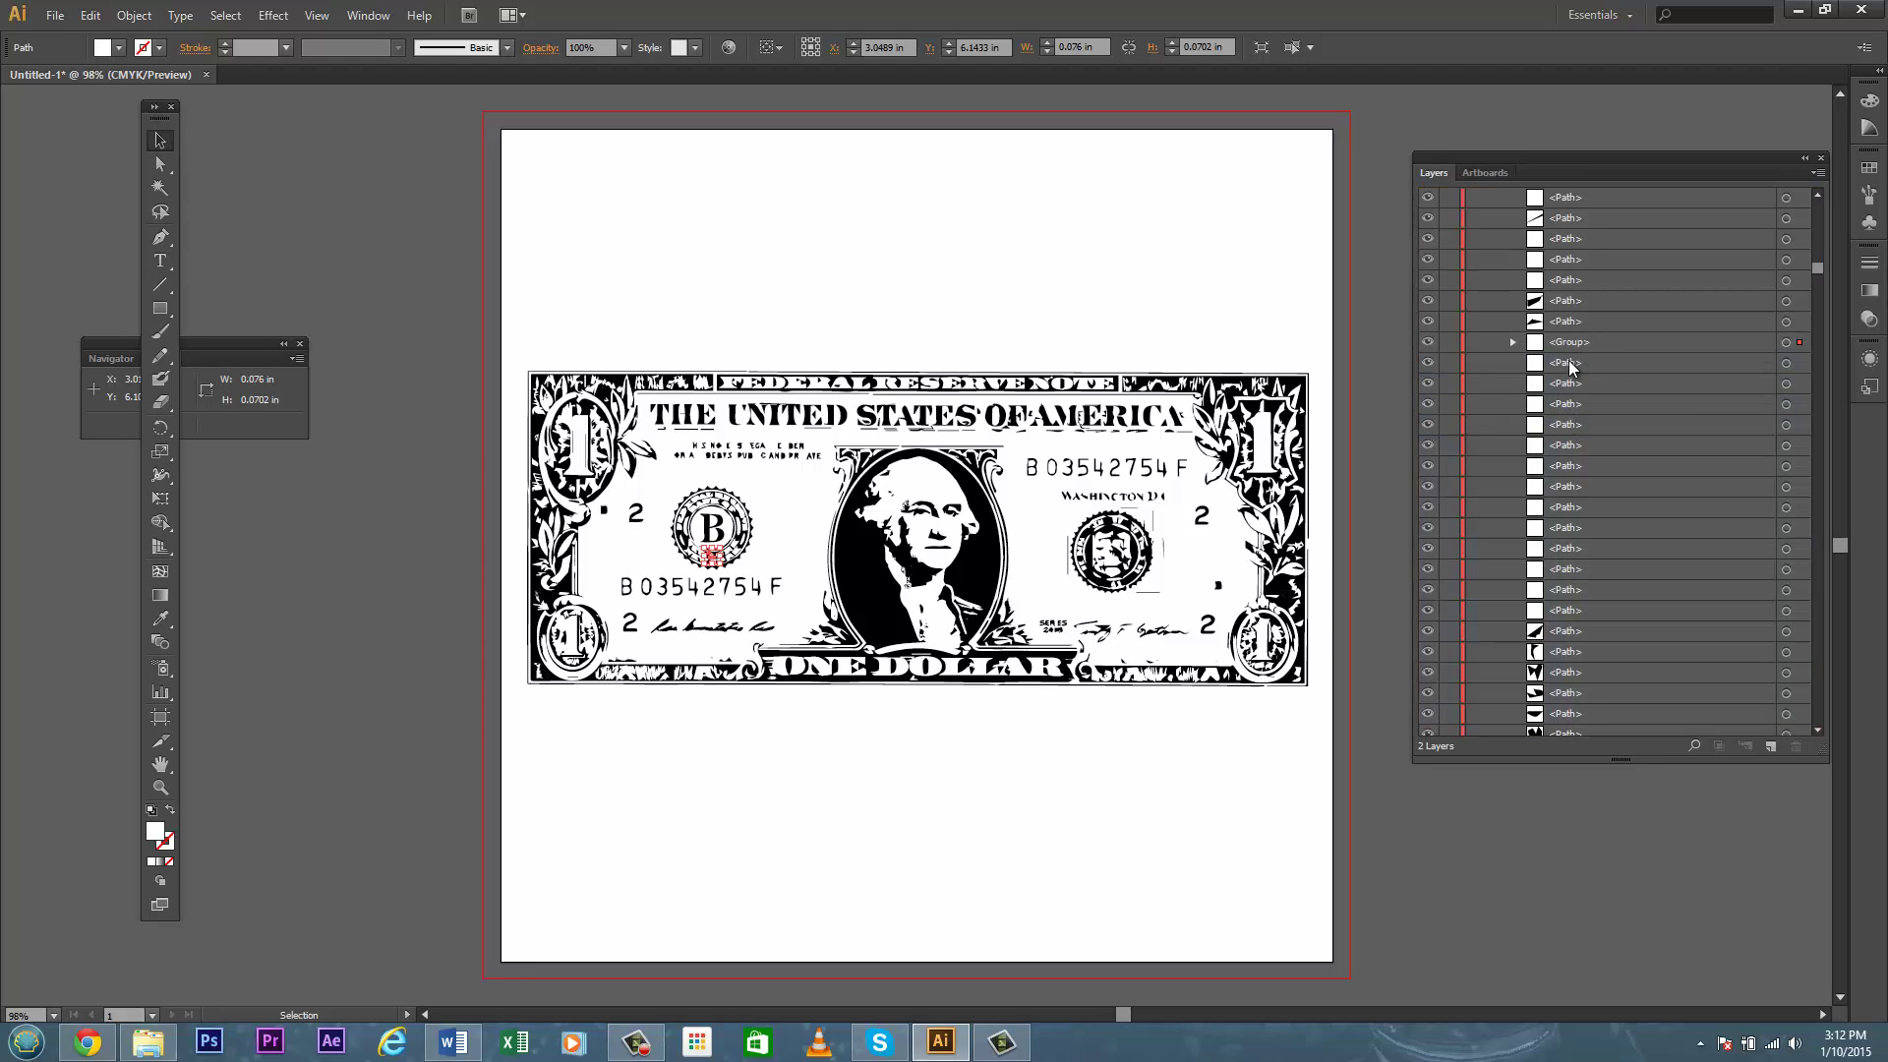
{"action": "left_click", "coordinate": [1568, 361]}
{"action": "left_click", "coordinate": [1584, 611], "text": "shift"}
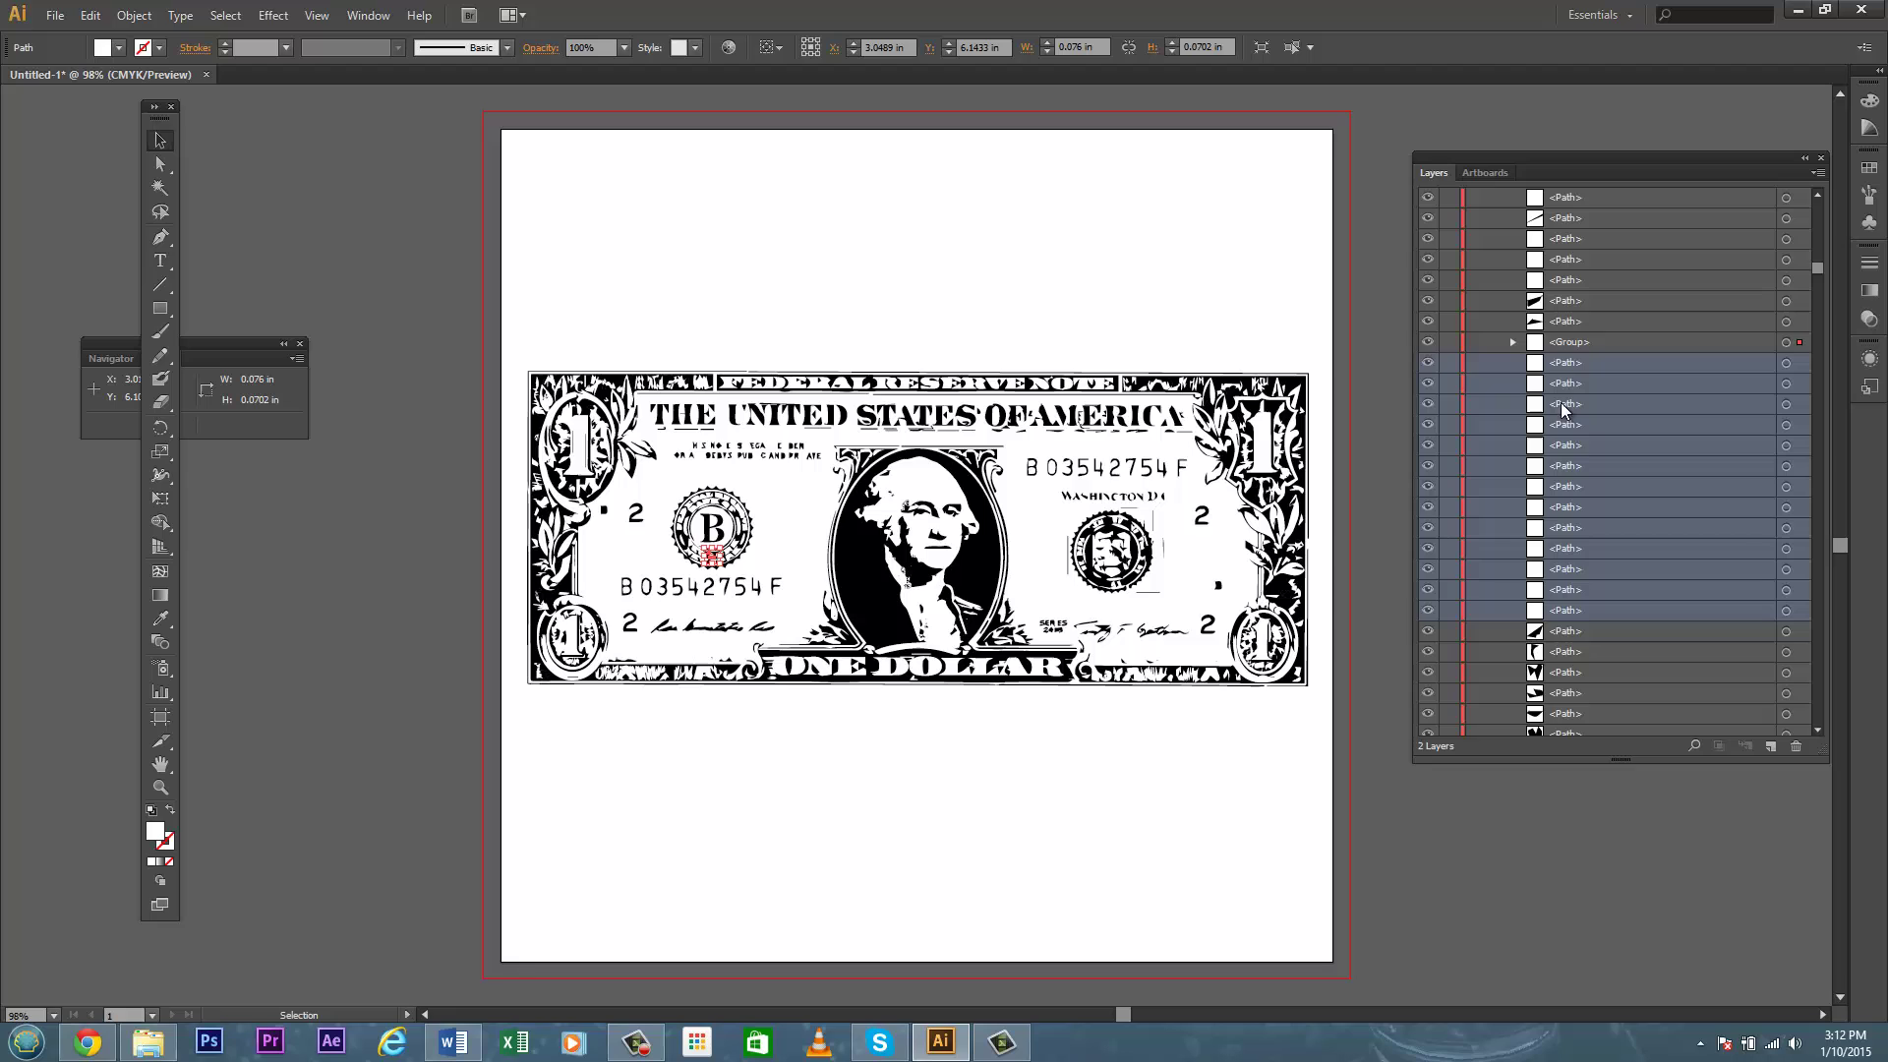
{"action": "left_click_drag", "start_coordinate": [1574, 607], "coordinate": [1567, 344]}
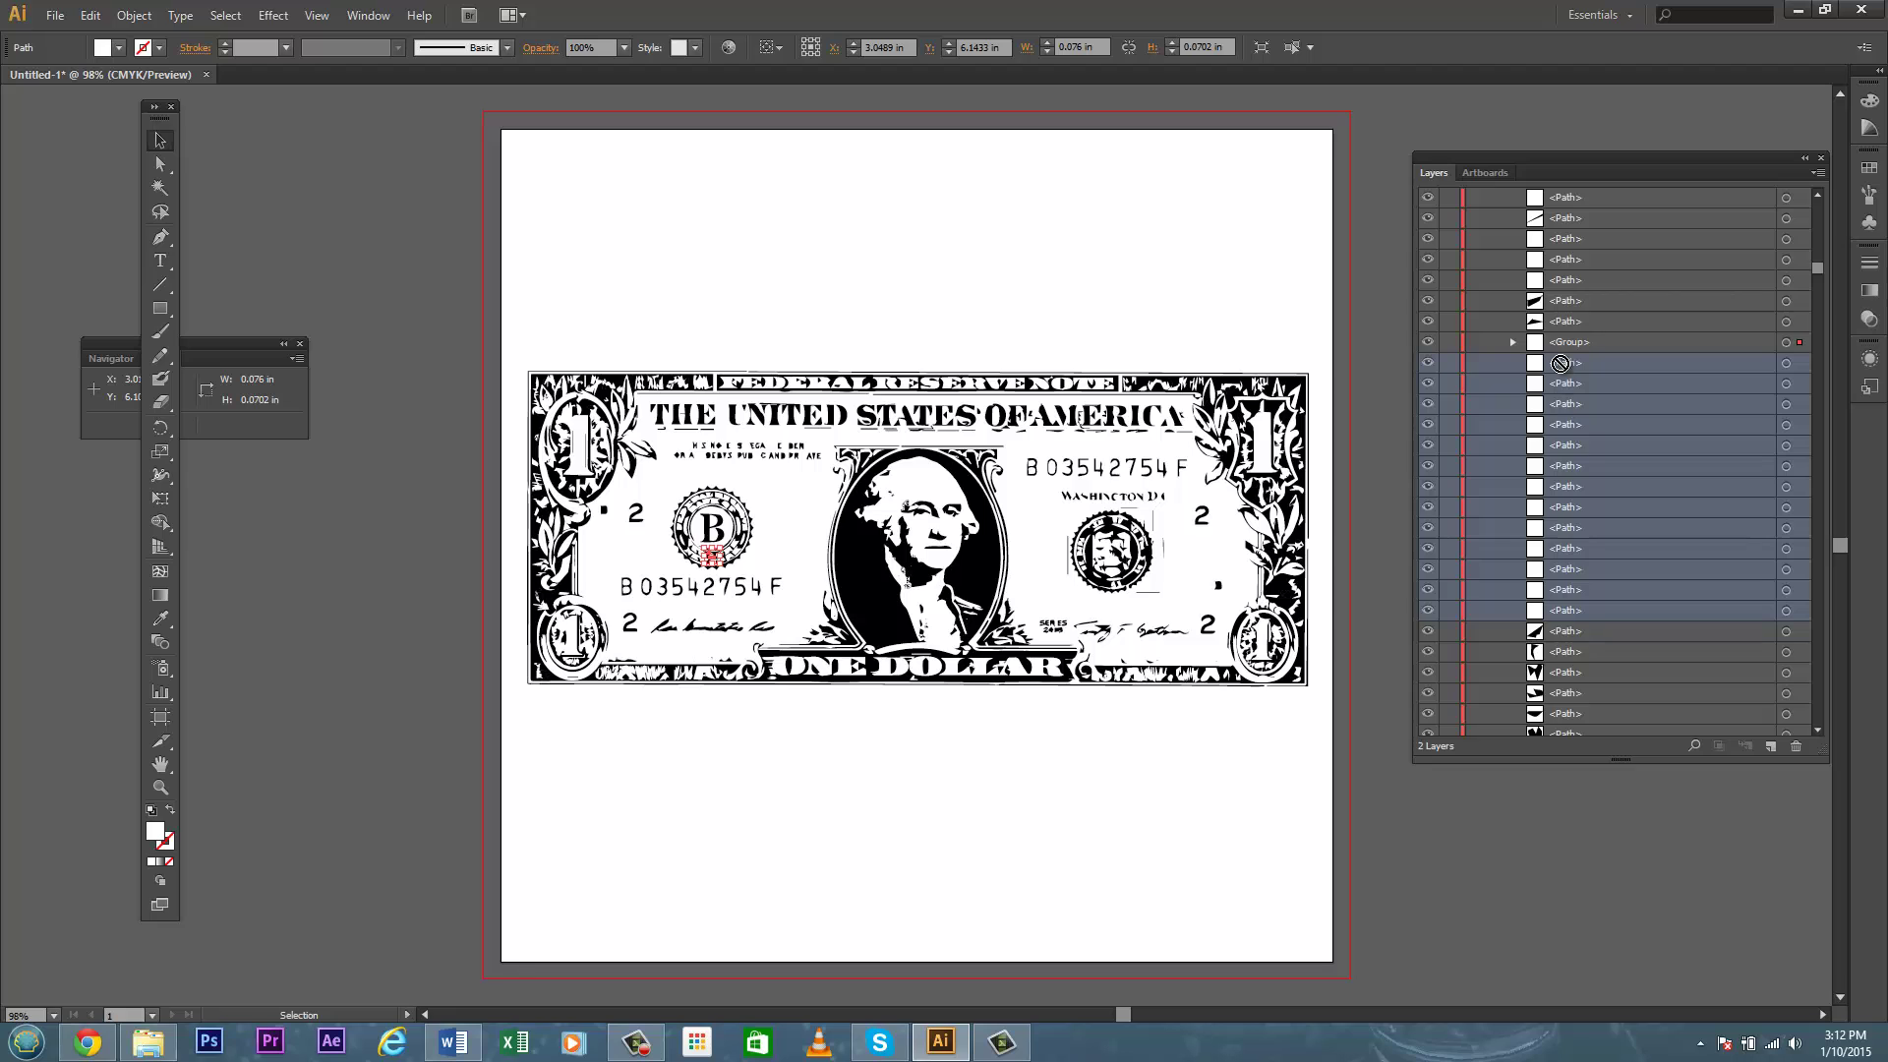
{"action": "left_click", "coordinate": [1800, 342]}
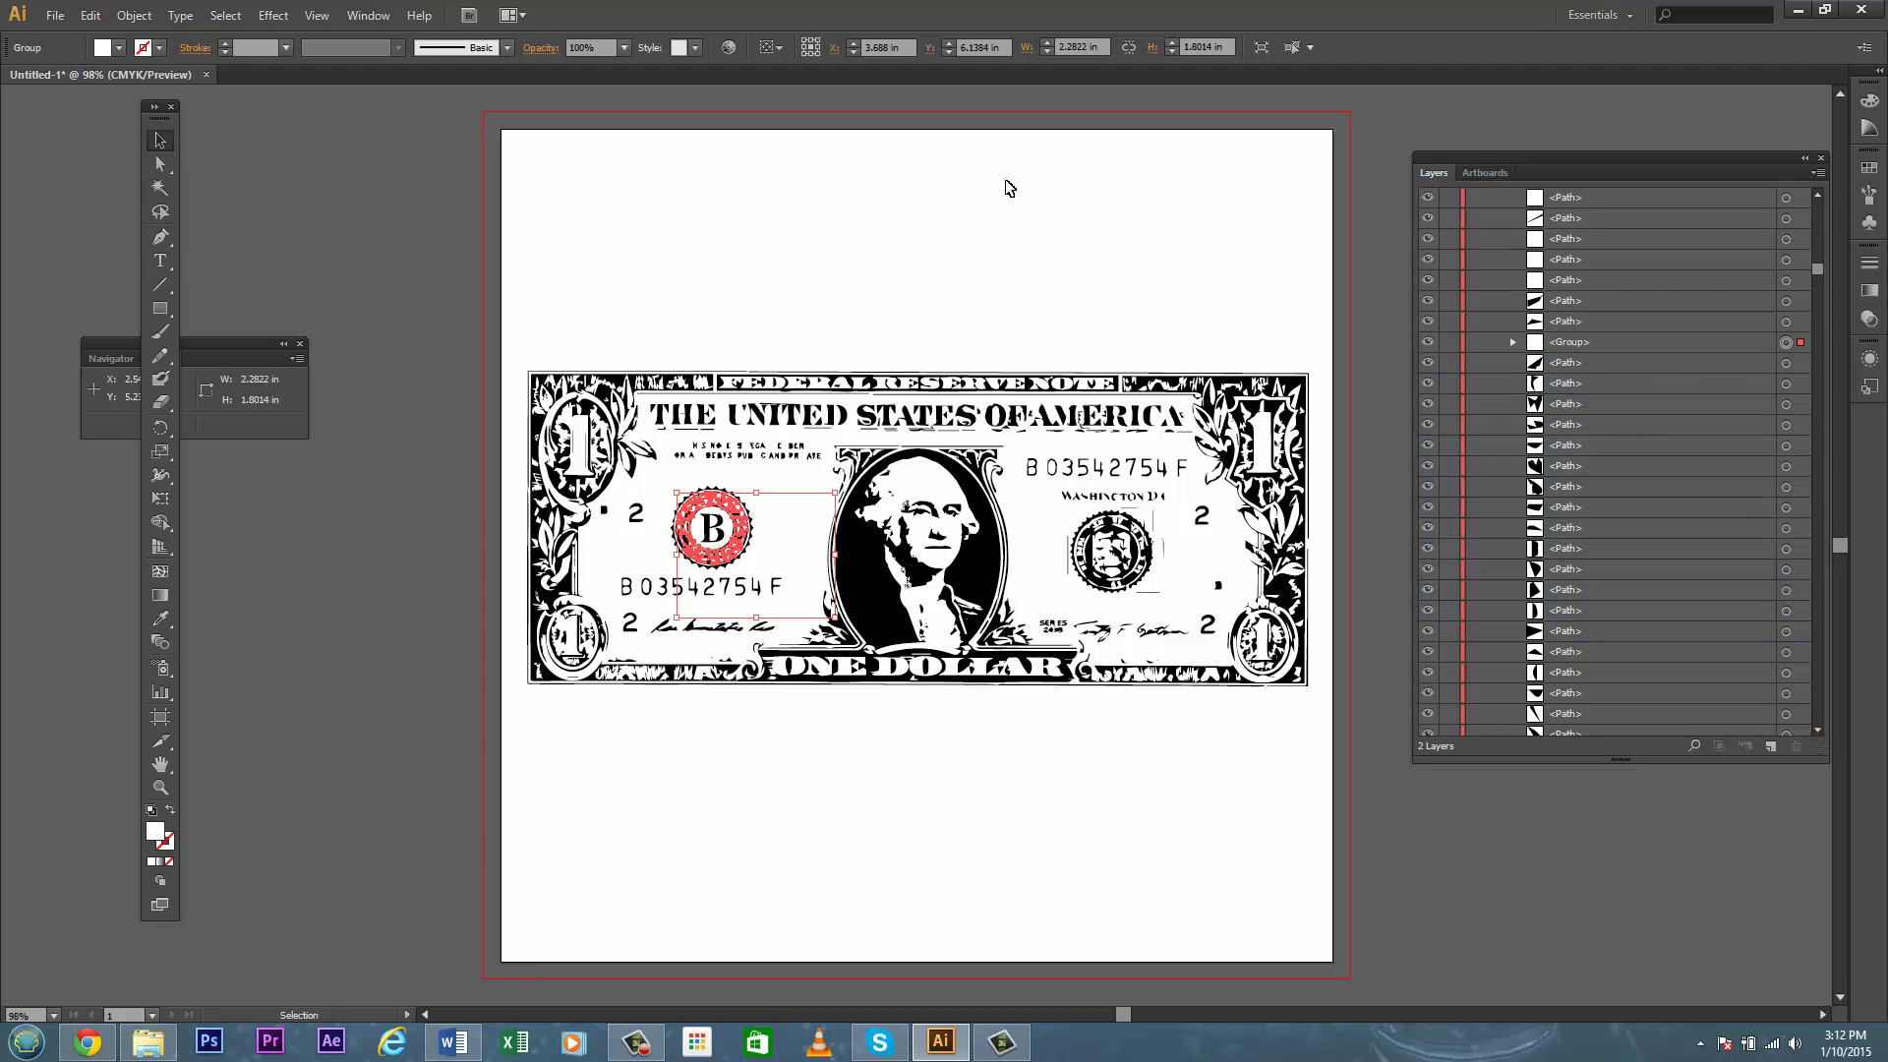
{"action": "key", "text": "Delete"}
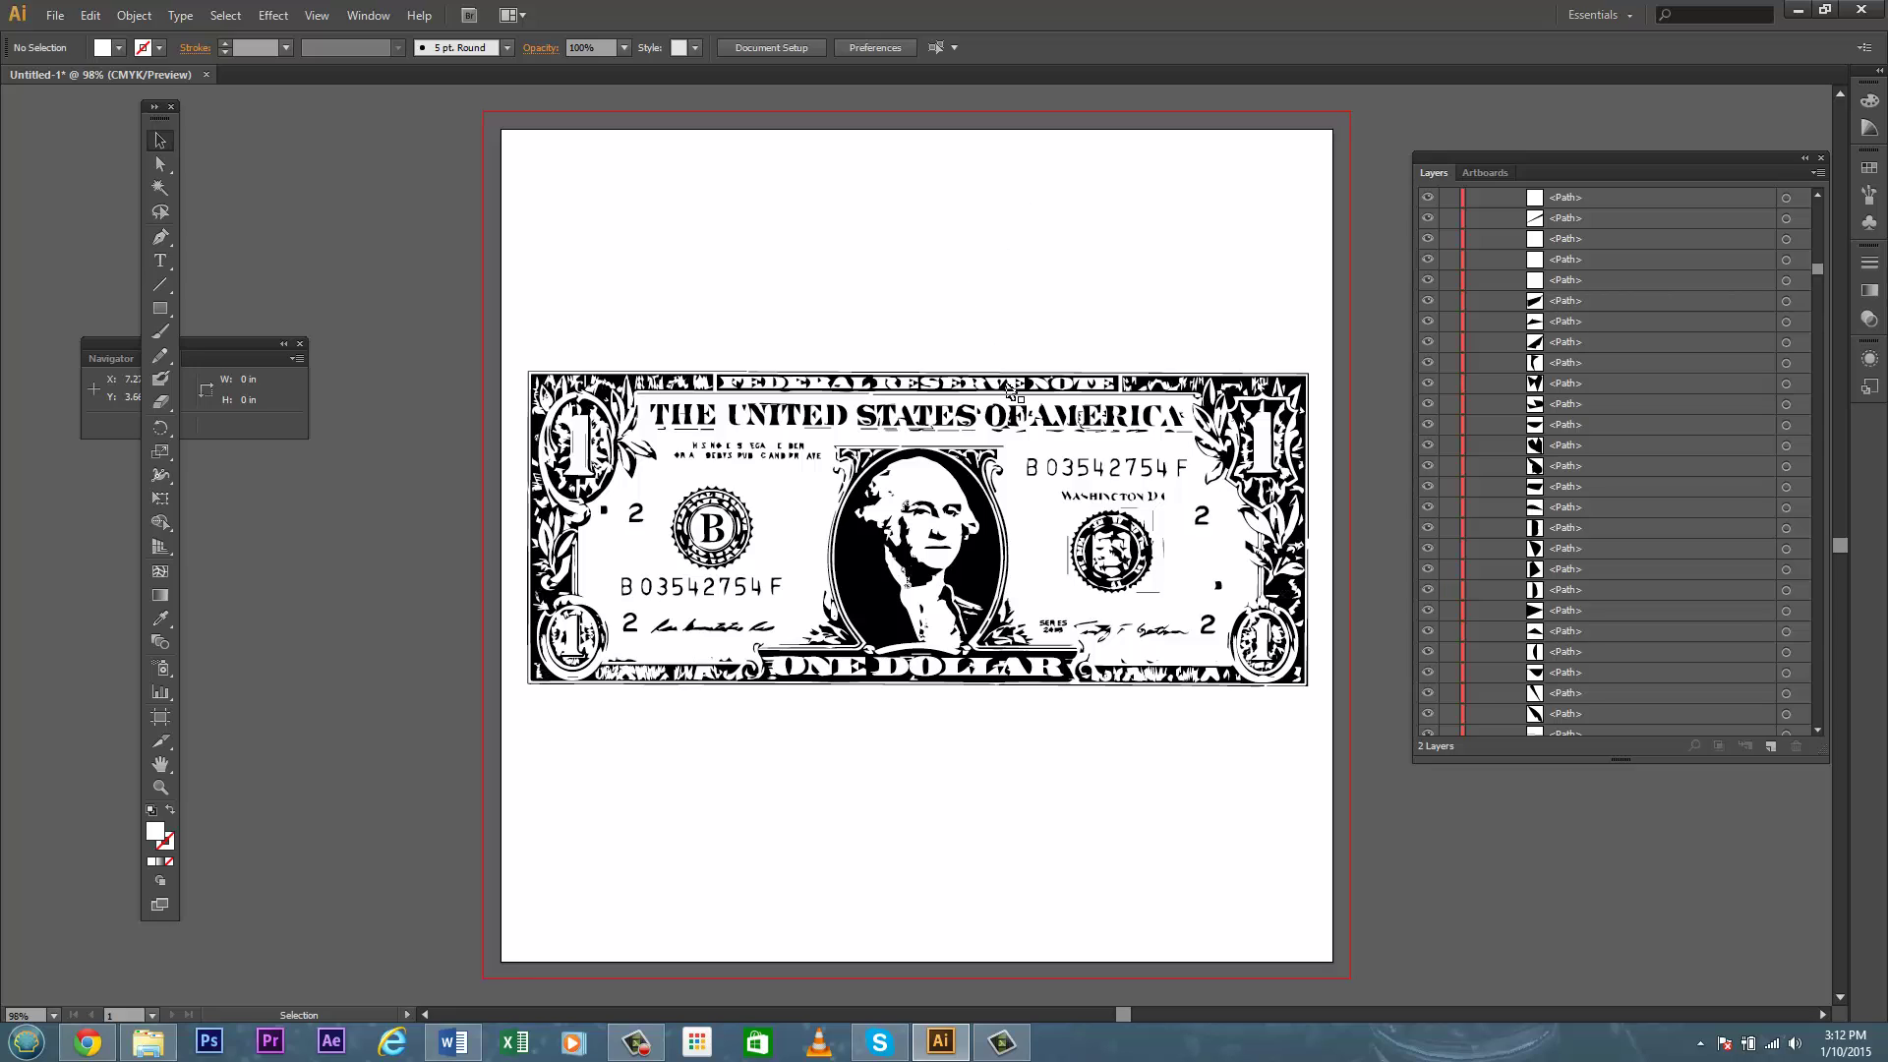